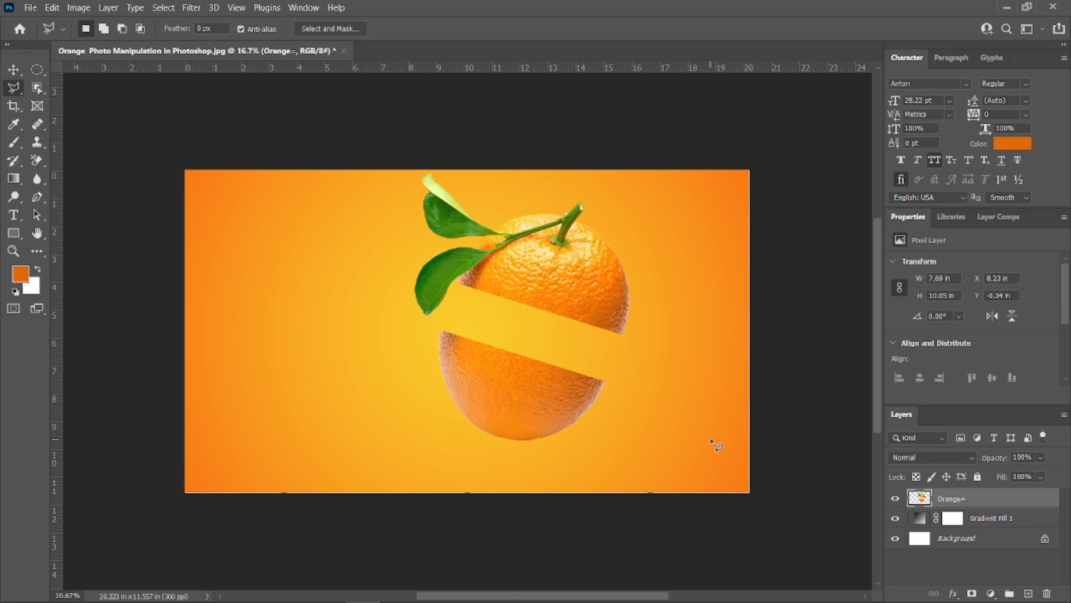
# Place the Slice image as an embedded object, scaled to about 40%, over the lower-left part of the cut orange.
pyautogui.click(29, 8)
pyautogui.click(50, 298)
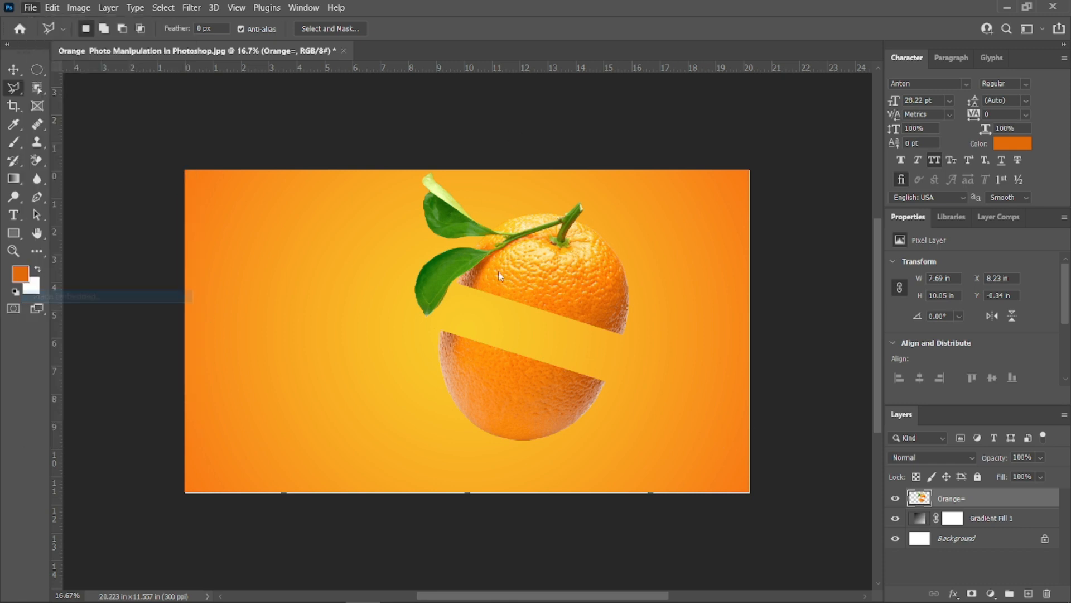
pyautogui.doubleClick(468, 110)
pyautogui.moveTo(626, 168); pyautogui.dragTo(501, 289)
pyautogui.moveTo(424, 376); pyautogui.dragTo(472, 337)
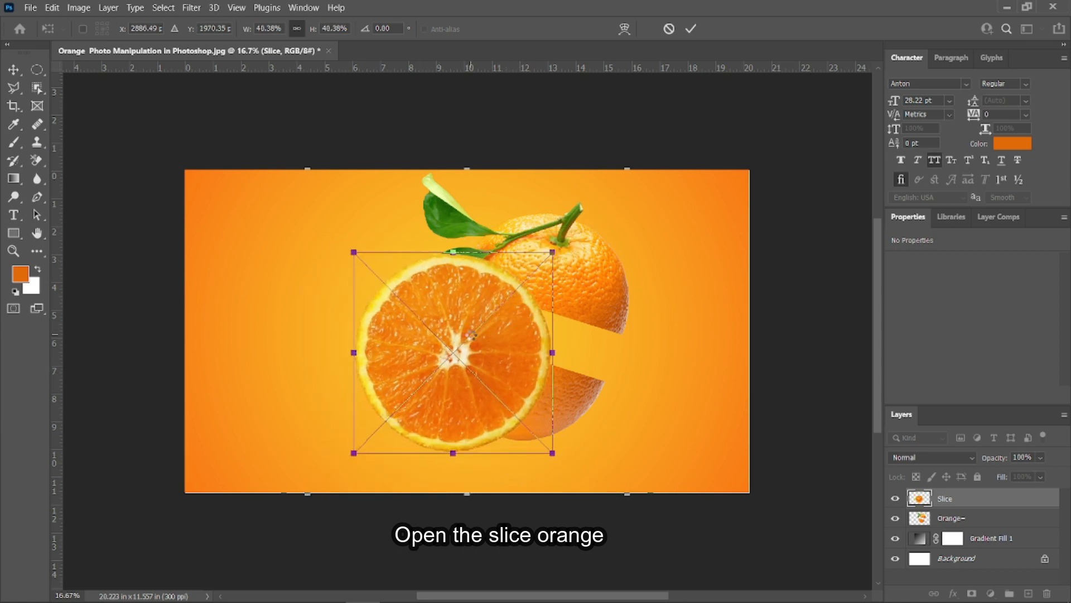
pyautogui.press('Return')
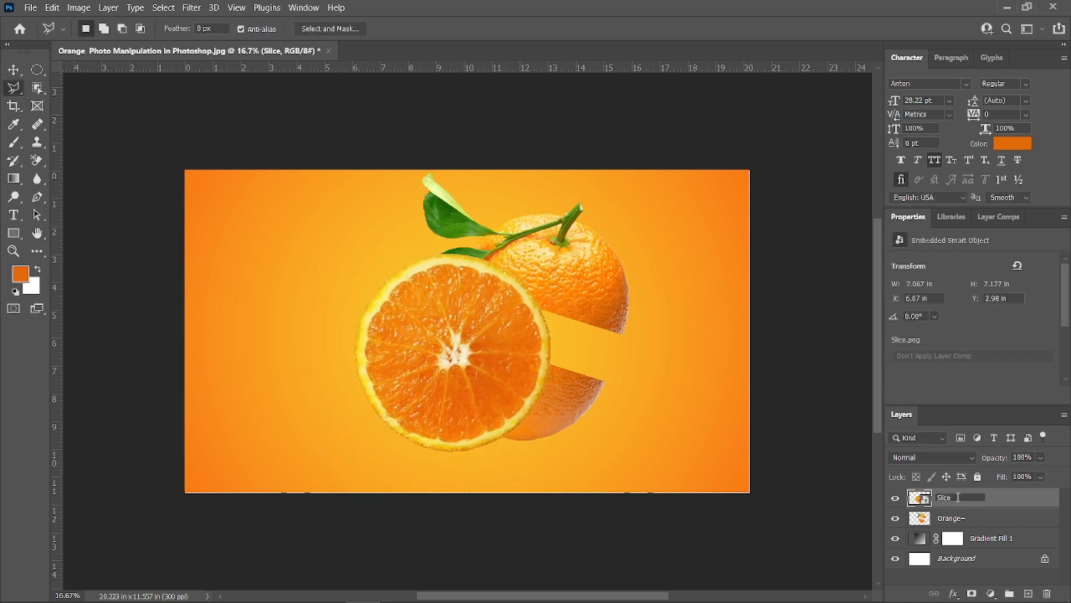
# Name the slice layer Slice-1, duplicate it as Slice-2, and hide Slice-2 so Slice-1 can be edited.
pyautogui.hotkey('ctrl', 'j')
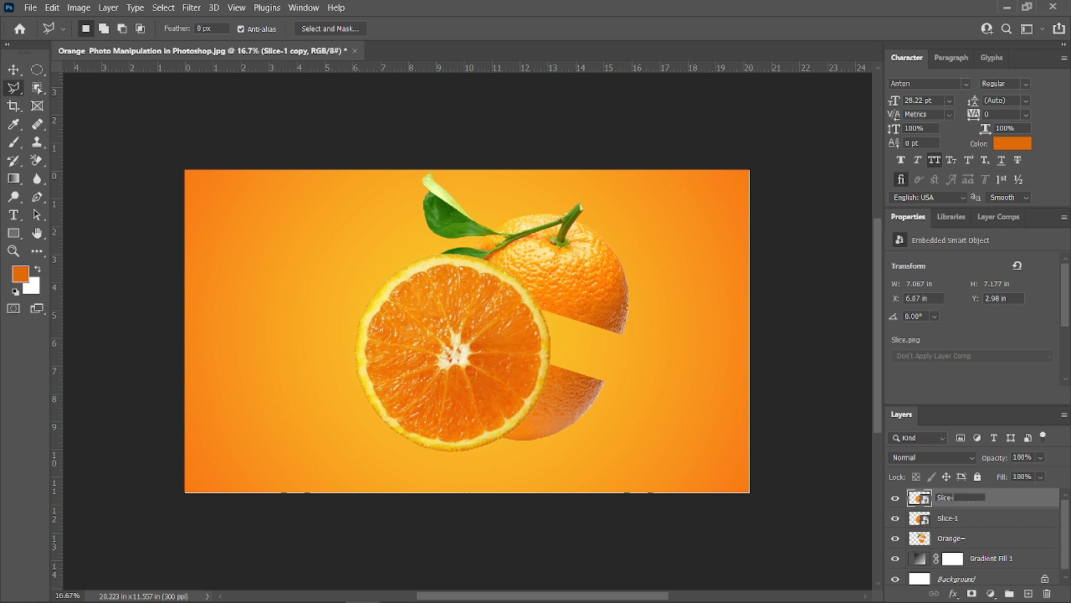
pyautogui.click(894, 506)
pyautogui.click(971, 525)
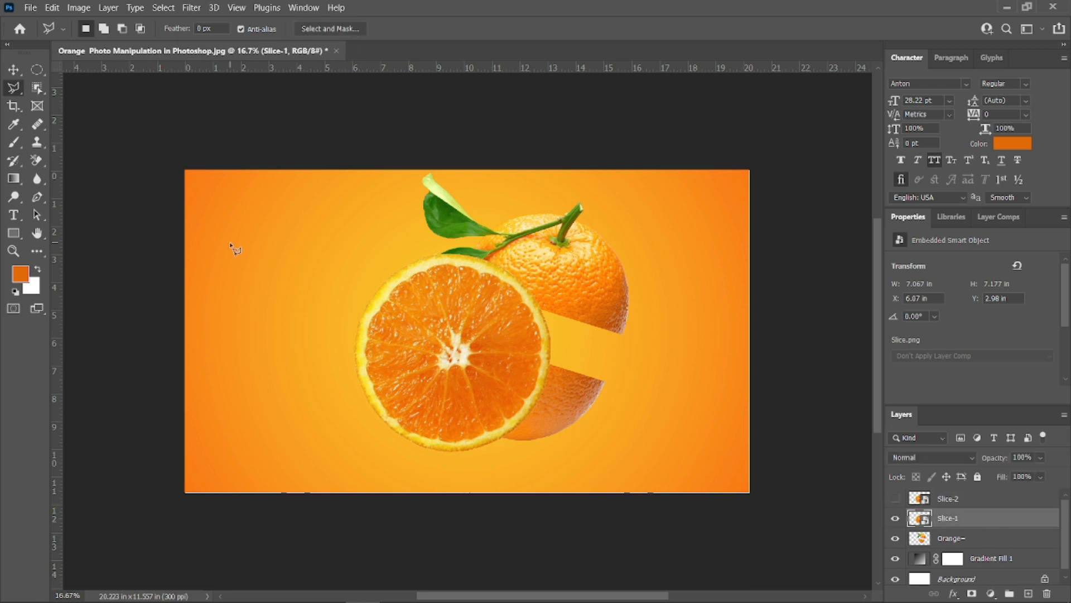
# Move Slice-1 onto the lower orange half, flatten it, and rotate it about 14° to follow the cut.
pyautogui.moveTo(478, 342); pyautogui.dragTo(543, 354)
pyautogui.hotkey('ctrl', 't')
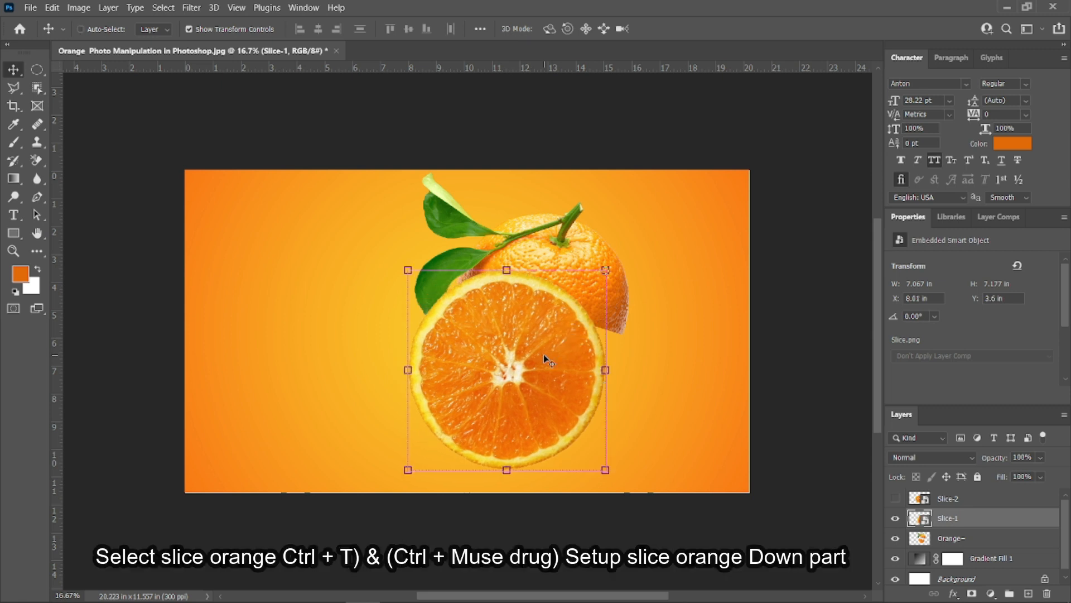
pyautogui.moveTo(534, 311); pyautogui.dragTo(524, 376)
pyautogui.moveTo(594, 390); pyautogui.dragTo(631, 392)
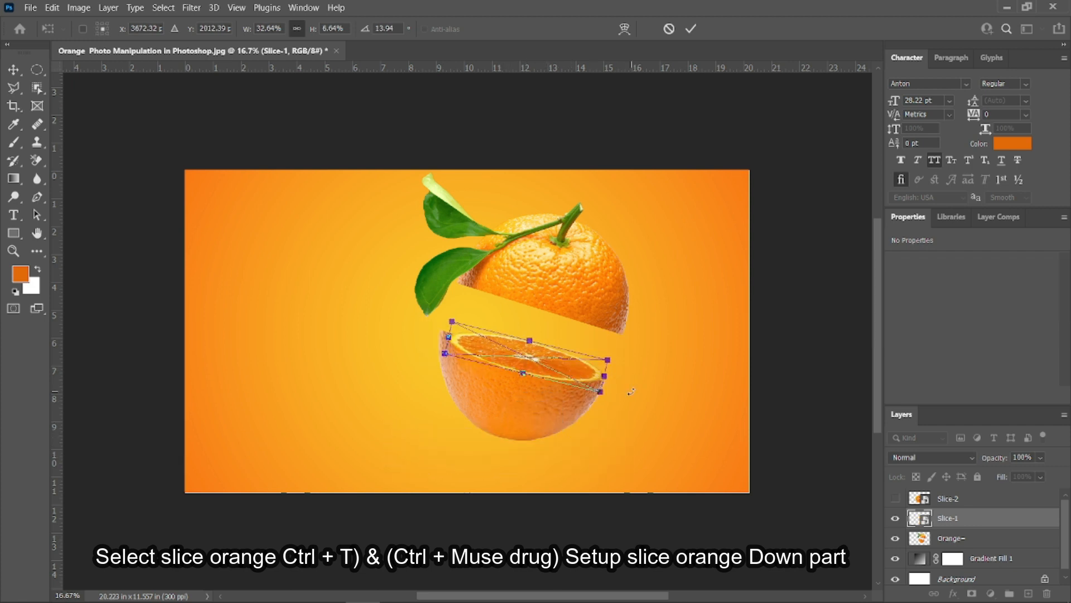
# Refine Slice-1 to about 35.6% width, 7.2% height and 15.3° rotation so it covers the lower half's cut face.
pyautogui.hotkey('ctrl', '+')
pyautogui.hotkey('ctrl', '+')
pyautogui.moveTo(430, 344); pyautogui.dragTo(414, 339)
pyautogui.moveTo(742, 422); pyautogui.dragTo(754, 425)
pyautogui.moveTo(797, 383); pyautogui.dragTo(793, 388)
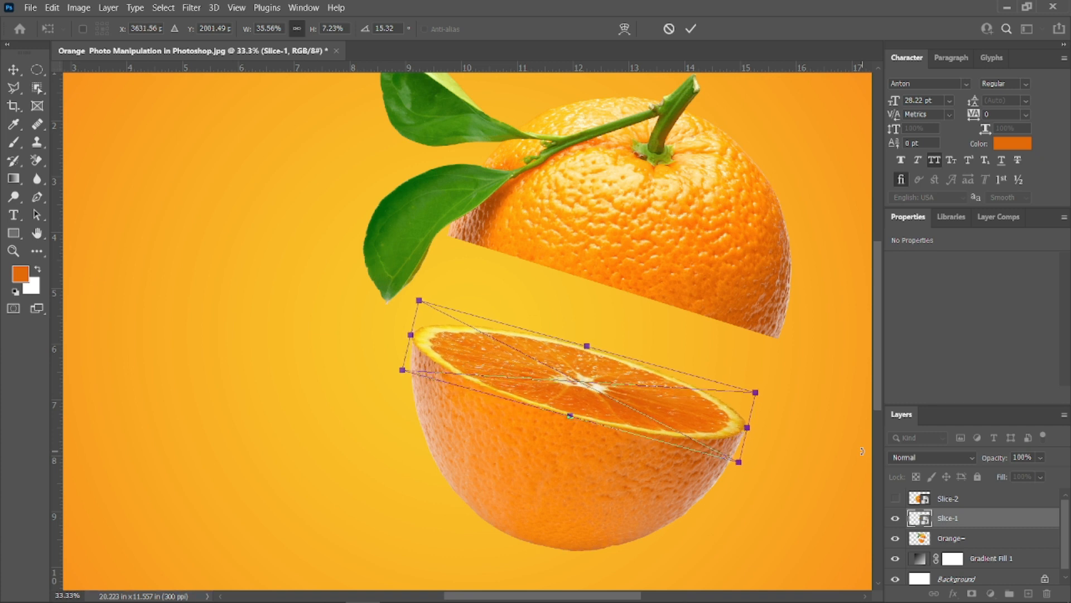
pyautogui.press('Return')
pyautogui.click(35, 70)
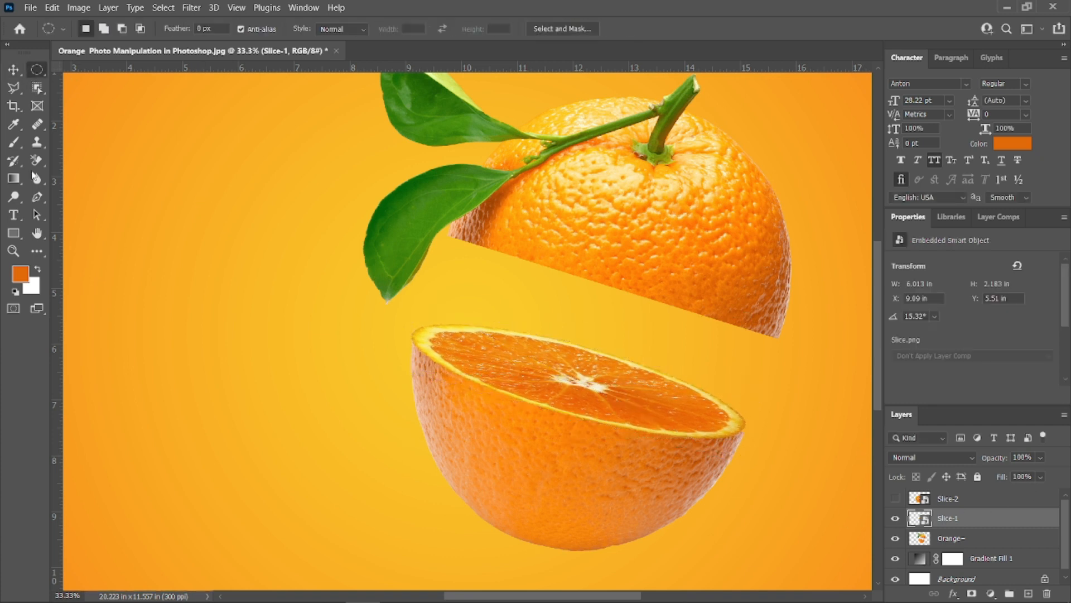
# Nudge Slice-1 slightly down and rotate it to about 17.7° to align with the lower half's rim.
pyautogui.click(14, 71)
pyautogui.hotkey('shift', 'Down')
pyautogui.hotkey('shift', 'Down')
pyautogui.hotkey('shift', 'Down')
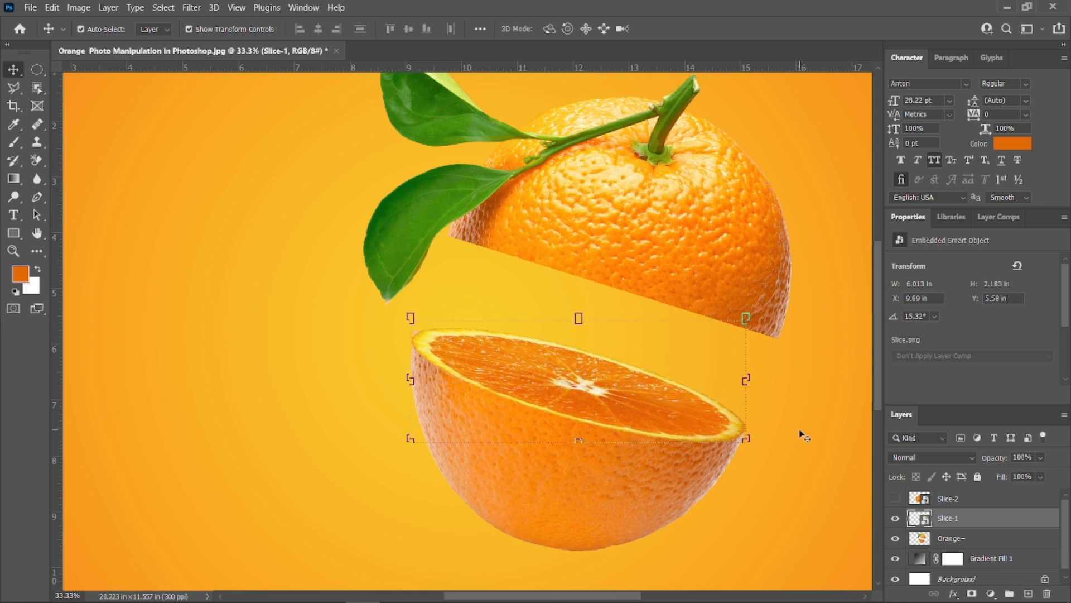
pyautogui.moveTo(775, 456); pyautogui.dragTo(754, 456)
pyautogui.moveTo(412, 334); pyautogui.dragTo(410, 333)
pyautogui.press('Return')
pyautogui.moveTo(747, 399); pyautogui.dragTo(744, 438)
pyautogui.hotkey('ctrl', 'z')
pyautogui.press('Return')
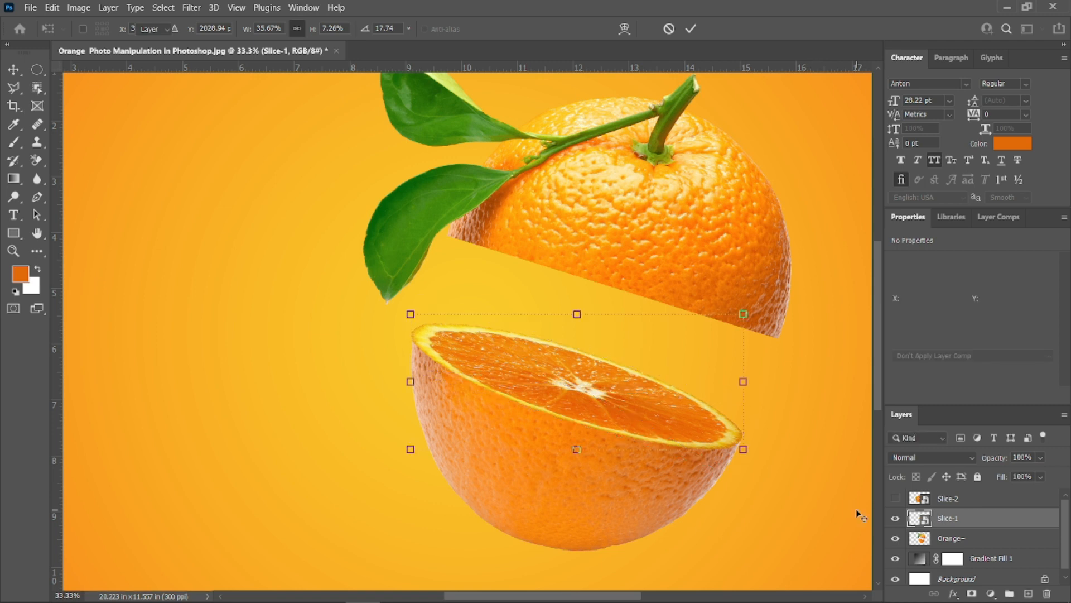
# Show Slice-2, flatten it to about 11% height, rotate it about 17°, and move it onto the upper orange half.
pyautogui.click(948, 500)
pyautogui.click(896, 498)
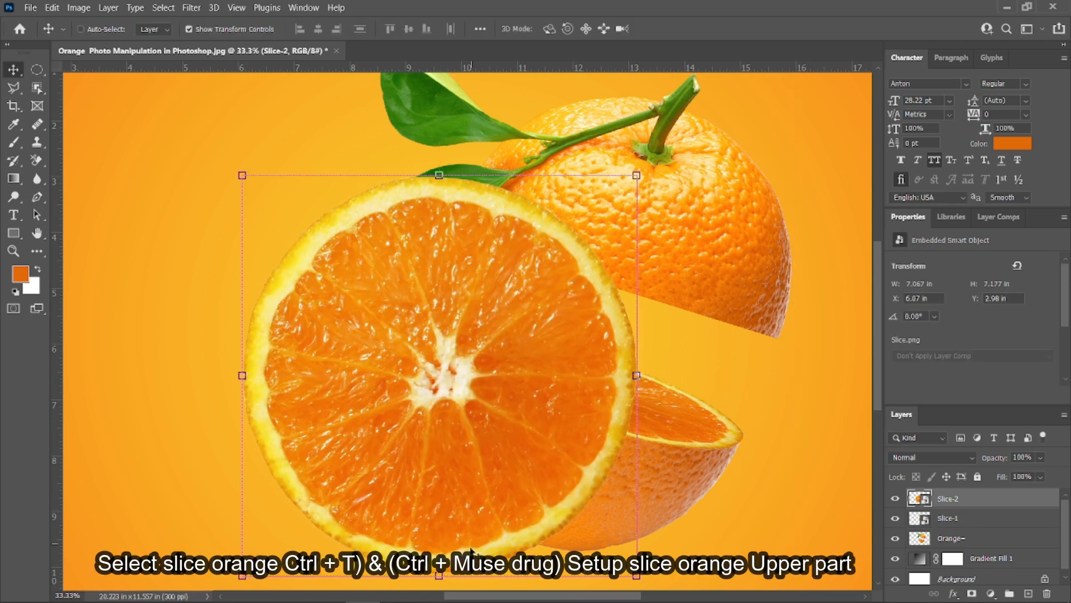
pyautogui.moveTo(440, 576); pyautogui.dragTo(448, 287)
pyautogui.moveTo(681, 296); pyautogui.dragTo(633, 352)
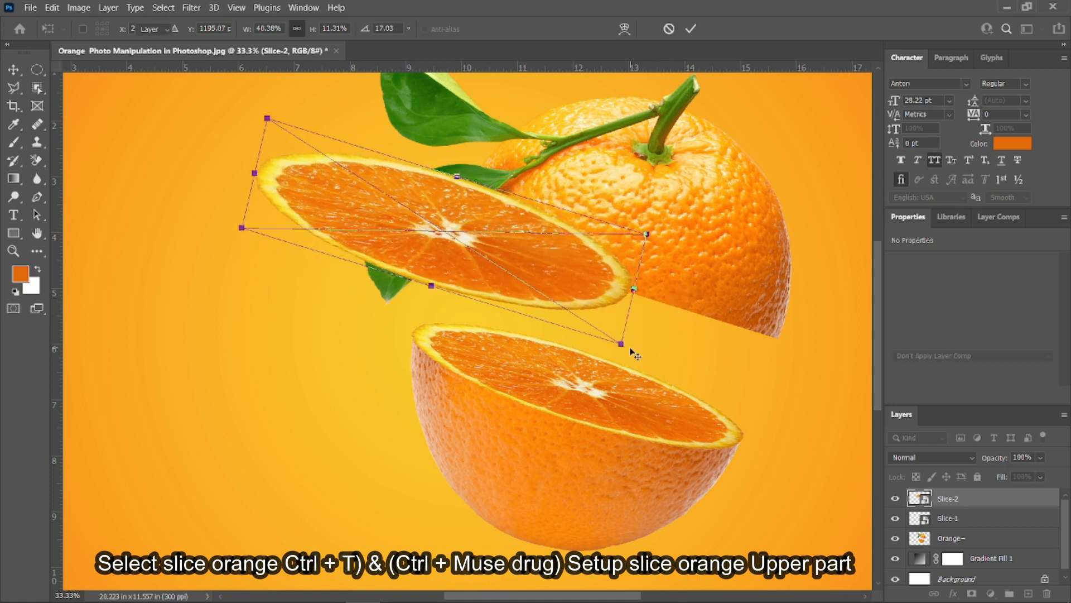
pyautogui.press('Return')
pyautogui.moveTo(587, 287); pyautogui.dragTo(650, 308)
pyautogui.press('t')
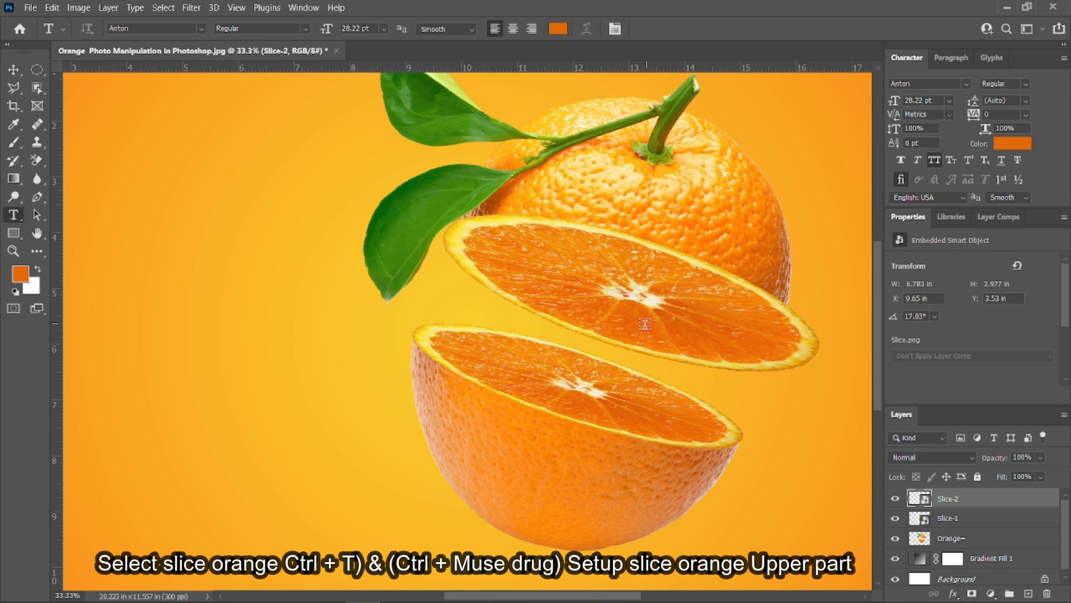
# Transform Slice-2 to about 35.9% width, 7.4% height and 14.3° rotation to fit the upper half's cut face.
pyautogui.click(14, 69)
pyautogui.hotkey('ctrl', 't')
pyautogui.moveTo(618, 349); pyautogui.dragTo(633, 327)
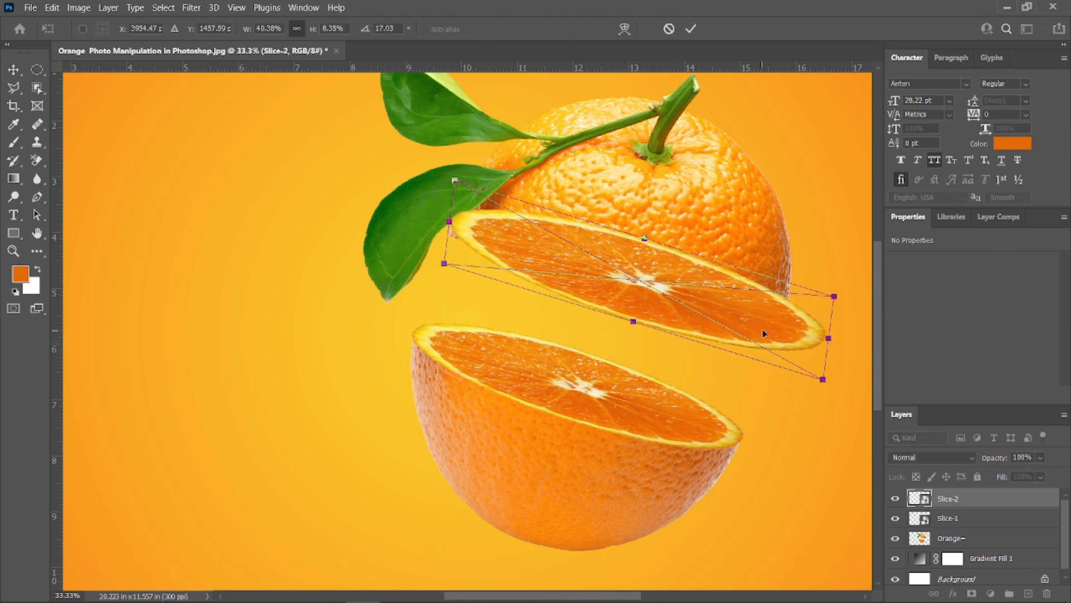
pyautogui.moveTo(830, 338); pyautogui.dragTo(786, 325)
pyautogui.moveTo(801, 378); pyautogui.dragTo(809, 370)
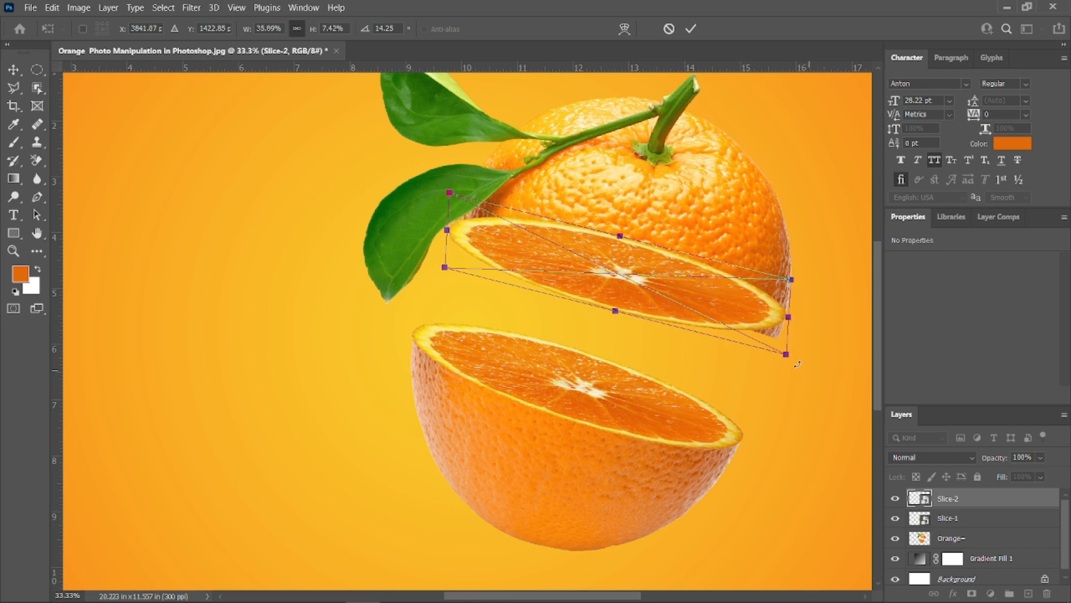
# Rotate Slice-2 to about 17.9°, nudge it left, and fine-tune its edges to match the upper half's cut.
pyautogui.moveTo(791, 356); pyautogui.dragTo(795, 378)
pyautogui.press('Left')
pyautogui.press('Left')
pyautogui.press('Left')
pyautogui.press('Left')
pyautogui.press('Left')
pyautogui.press('Left')
pyautogui.press('Left')
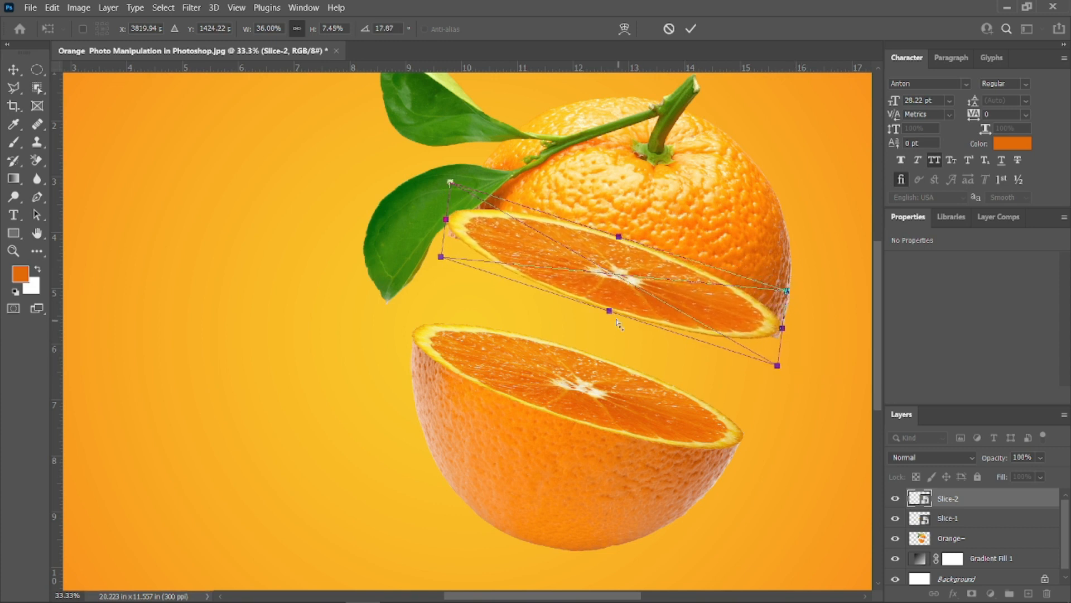
pyautogui.moveTo(610, 311); pyautogui.dragTo(595, 290)
pyautogui.moveTo(783, 339); pyautogui.dragTo(780, 338)
pyautogui.press('Return')
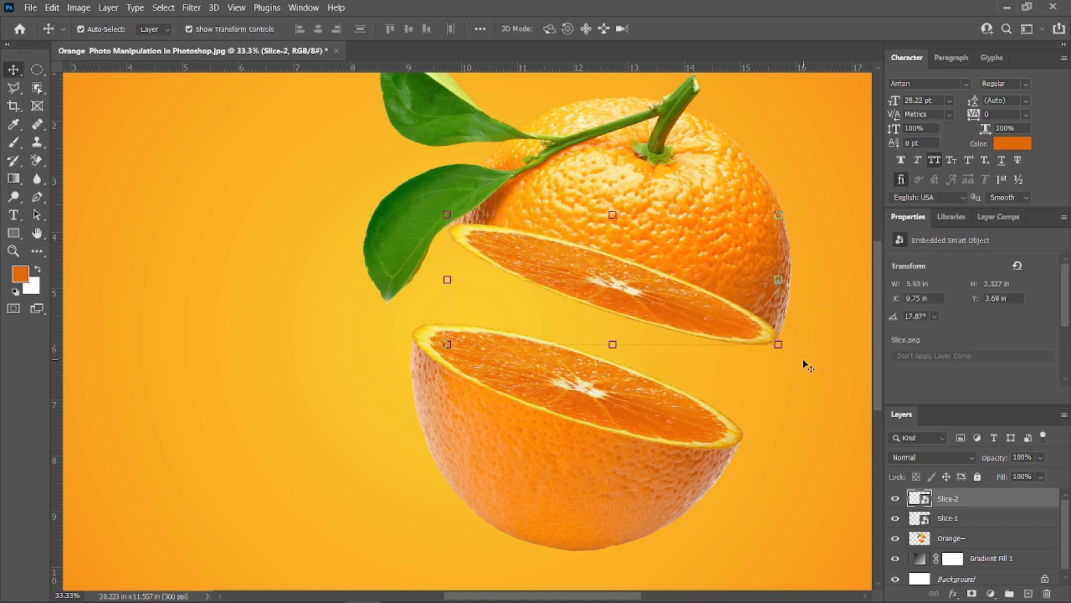
# Add a new empty layer above Gradient Fill 1 and move it between Slice-2 and Slice-1.
pyautogui.press('m')
pyautogui.hotkey('ctrl', '-')
pyautogui.hotkey('ctrl', '-')
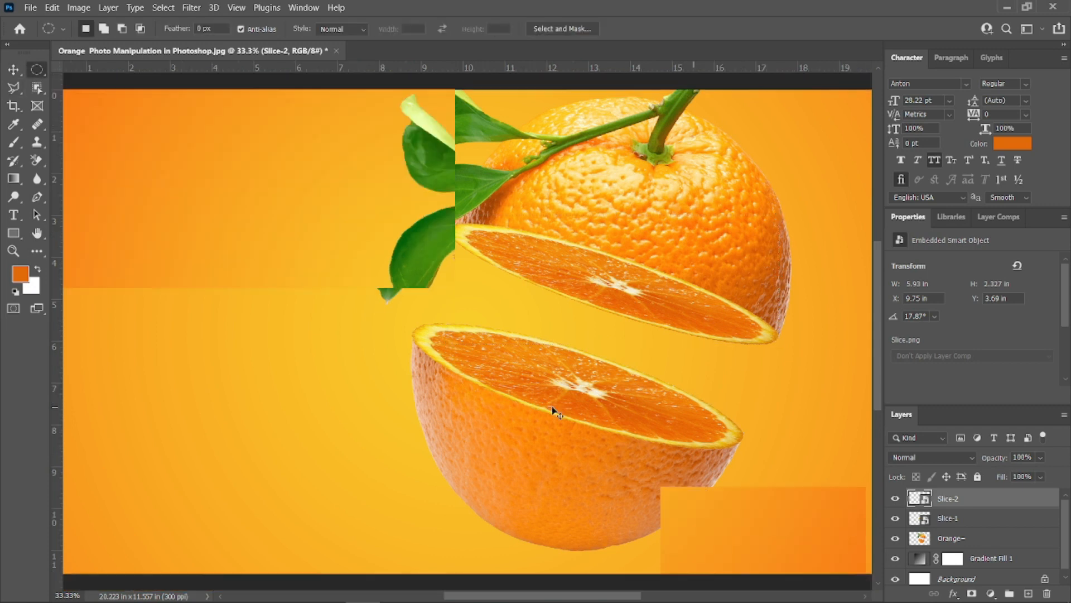
pyautogui.click(948, 519)
pyautogui.click(980, 560)
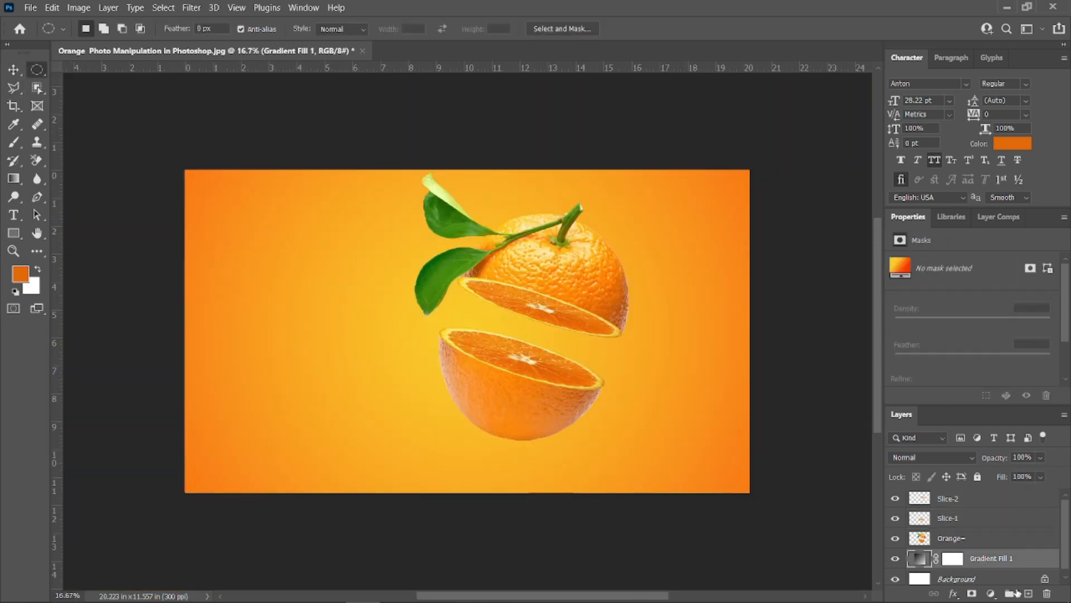
pyautogui.click(1028, 594)
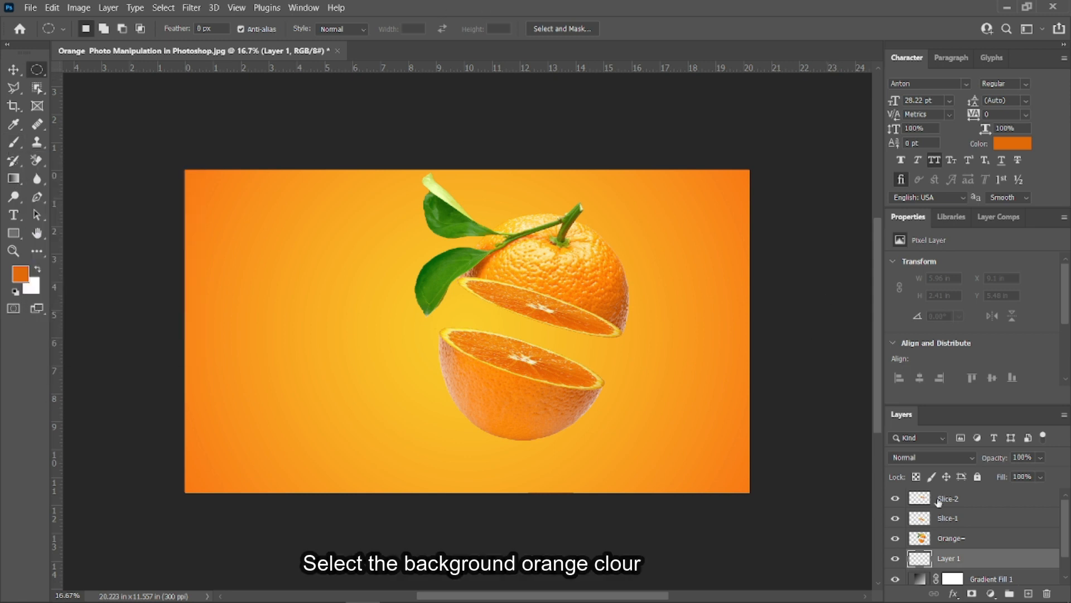
pyautogui.moveTo(959, 561); pyautogui.dragTo(977, 514)
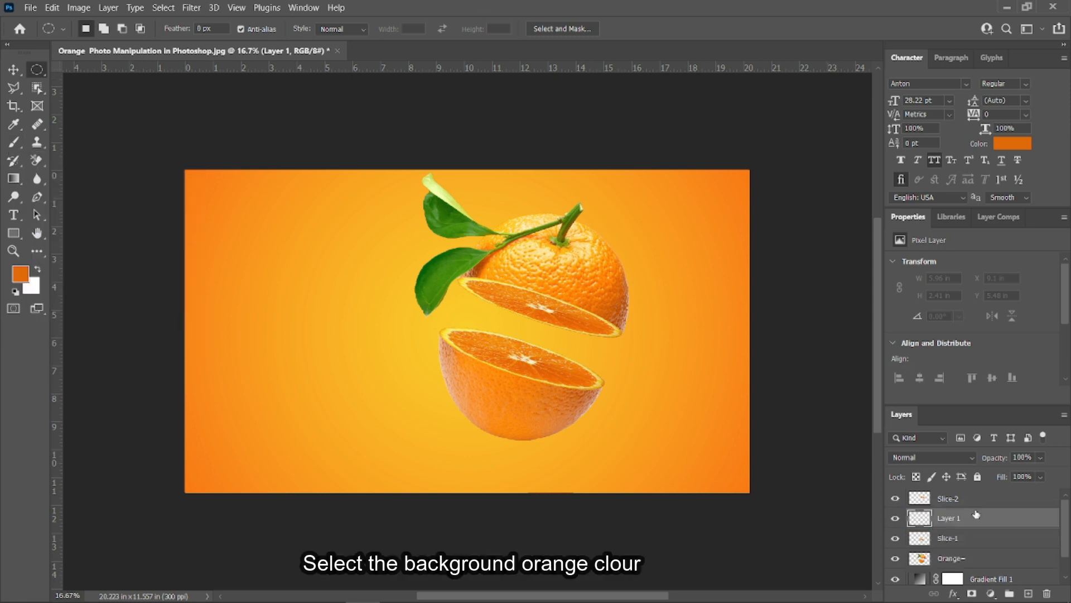
# Choose the 2477 px splash brush from the splashes brush group.
pyautogui.click(14, 124)
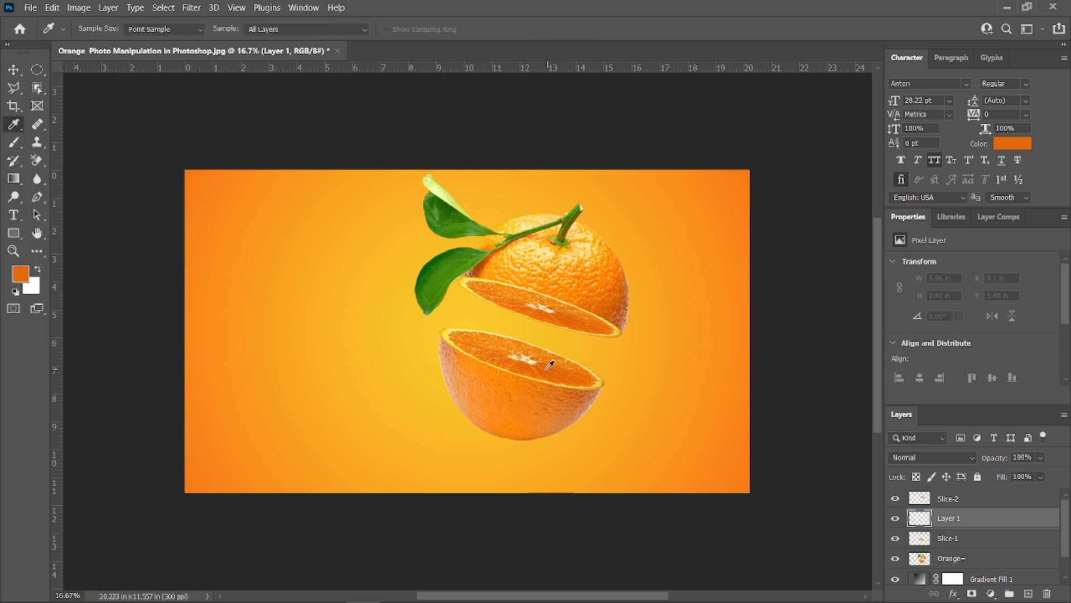
pyautogui.click(14, 143)
pyautogui.rightClick(387, 437)
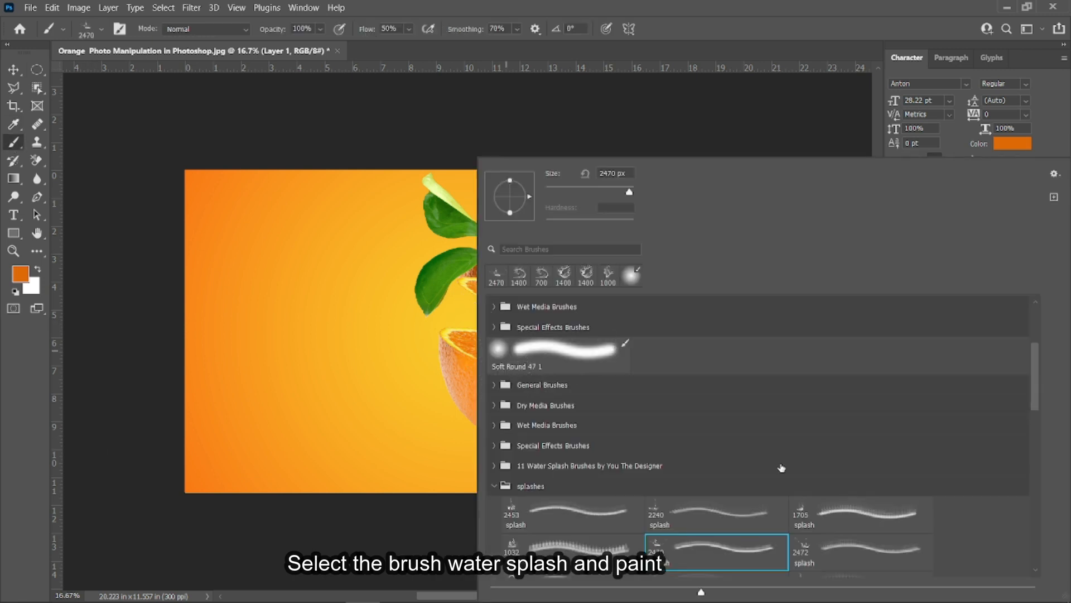
pyautogui.scroll(-1, 732, 540)
pyautogui.scroll(-2, 794, 543)
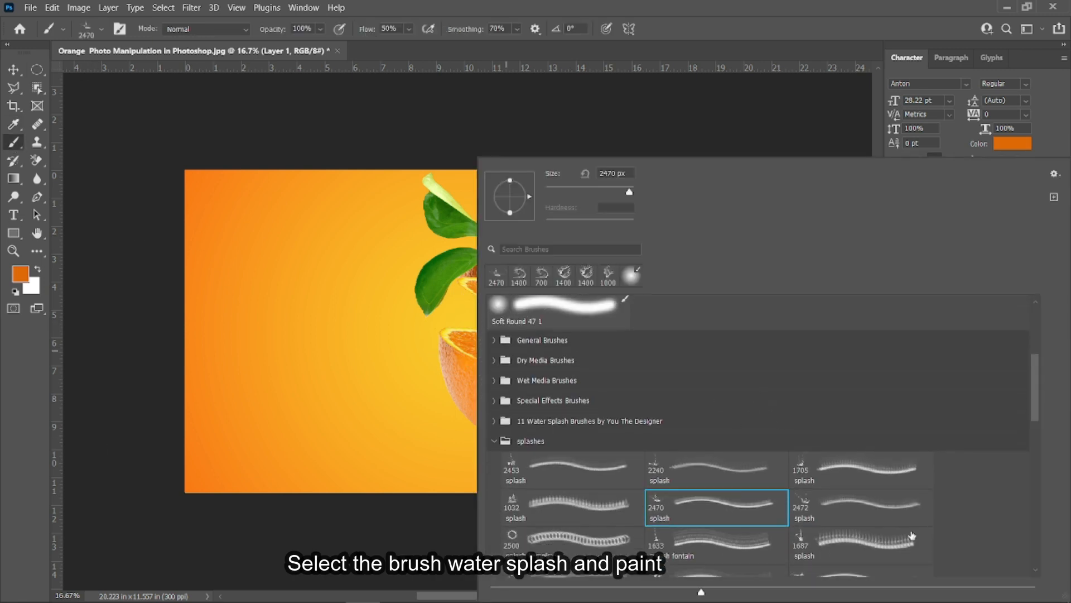
pyautogui.scroll(-1, 914, 536)
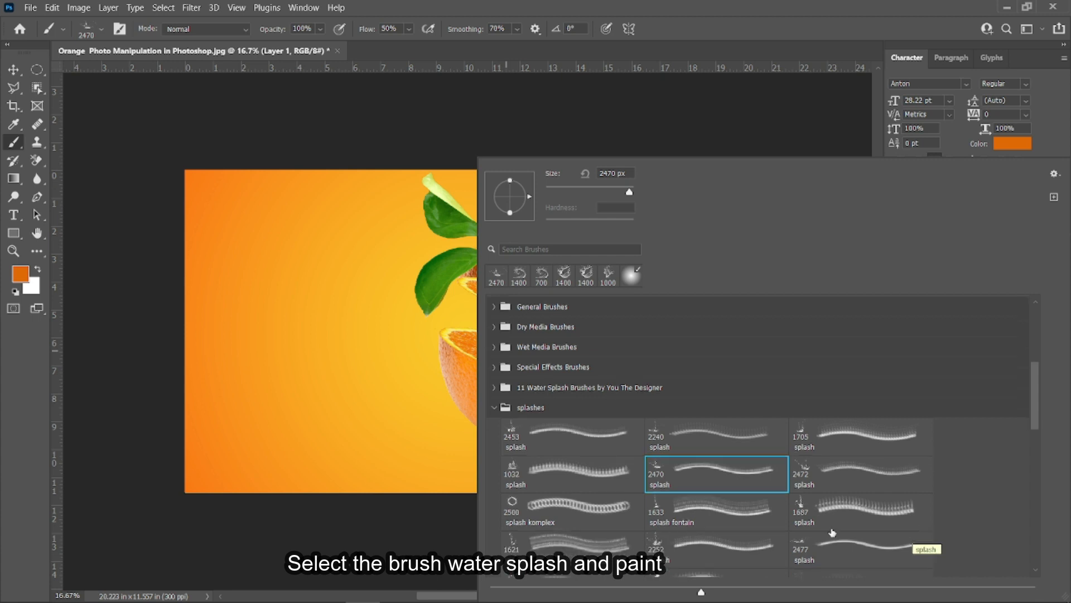
pyautogui.doubleClick(800, 543)
# Stamp an orange splash between the two orange halves on Layer 1 and move that layer above Slice-2.
pyautogui.click(518, 335)
pyautogui.click(518, 343)
pyautogui.click(530, 335)
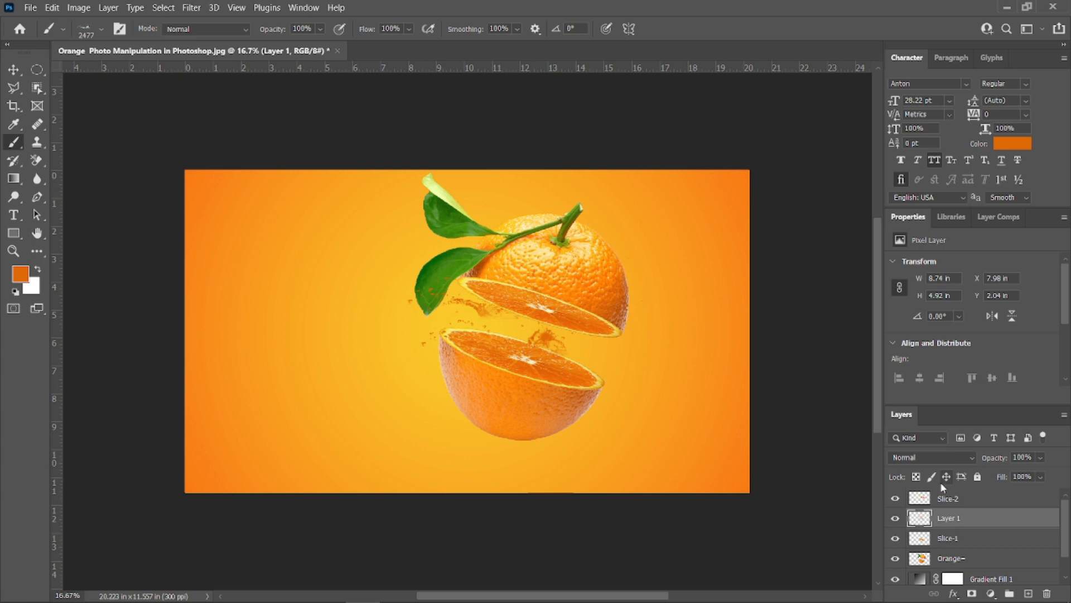
pyautogui.moveTo(947, 521); pyautogui.dragTo(943, 501)
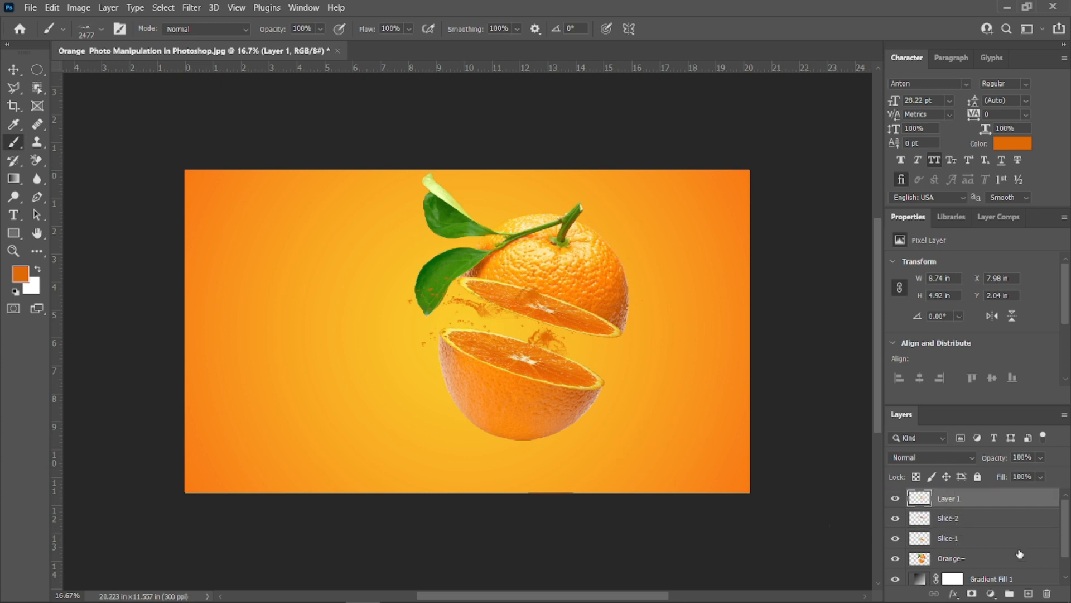
pyautogui.click(525, 220)
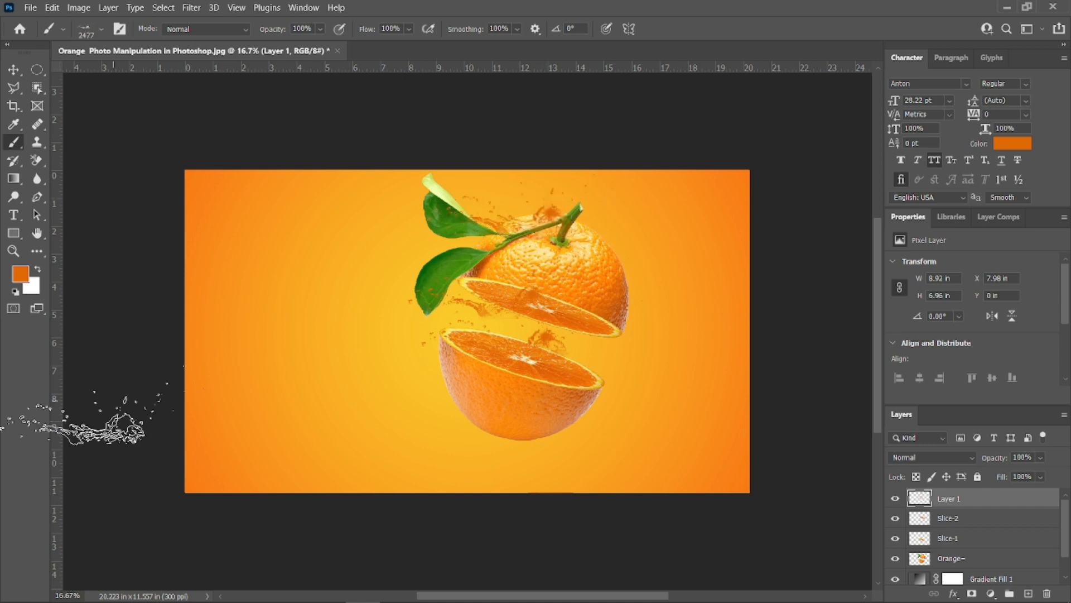
pyautogui.scroll(-1, 962, 506)
pyautogui.hotkey('ctrl', 'z')
# Add a new layer above Gradient Fill 1 and try the splash behind the lower half and the orange's top.
pyautogui.click(966, 561)
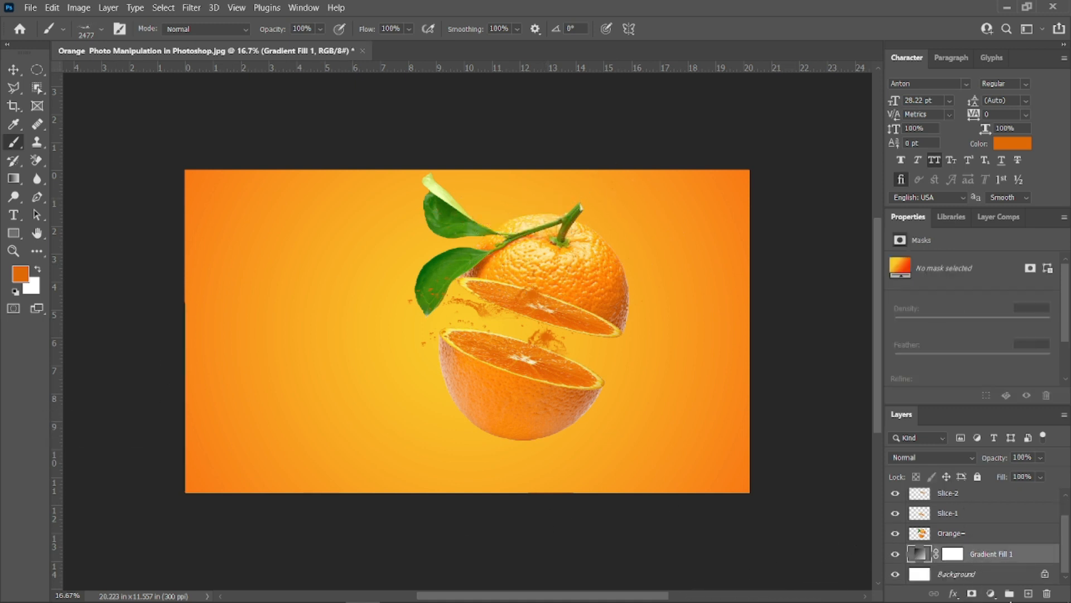
pyautogui.click(1028, 593)
pyautogui.click(407, 387)
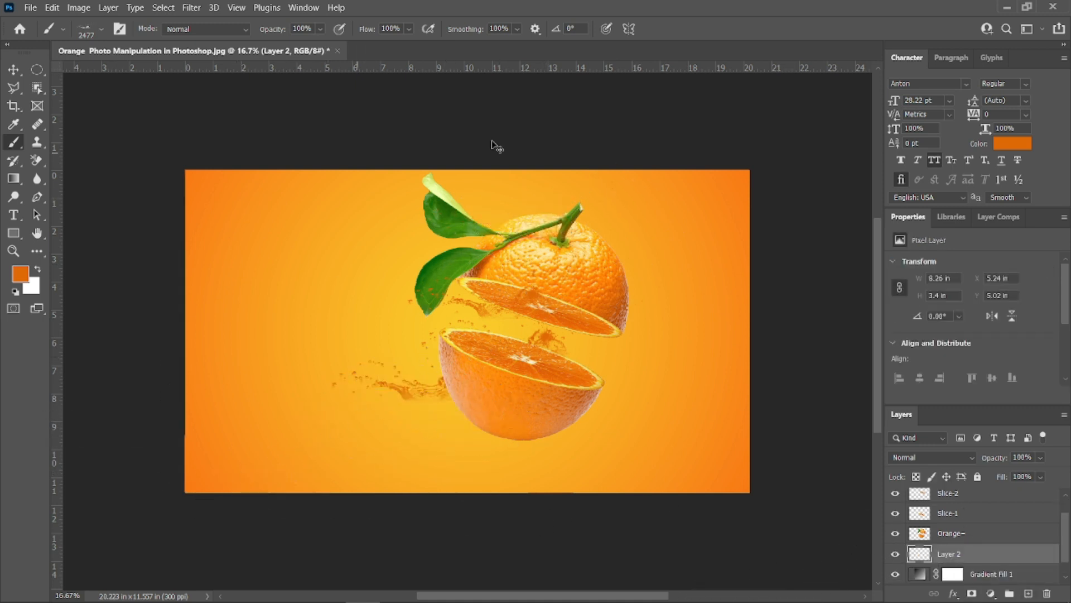
pyautogui.hotkey('ctrl', 'z')
pyautogui.click(542, 194)
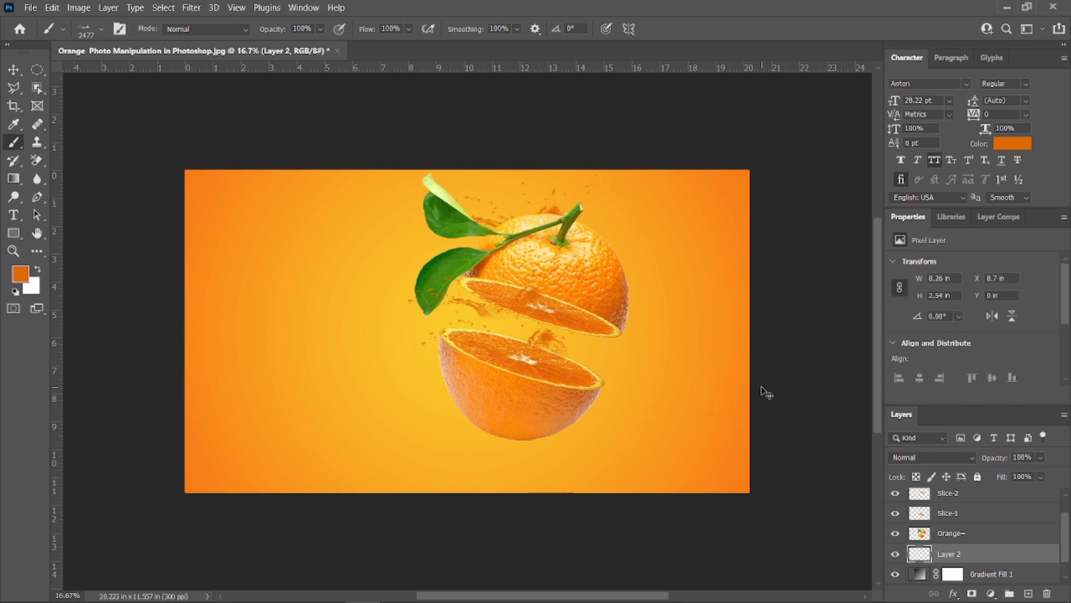
# Switch to another splash brush, enlarge it to 1500 px, and stamp a splash behind the orange's upper-right side.
pyautogui.rightClick(539, 410)
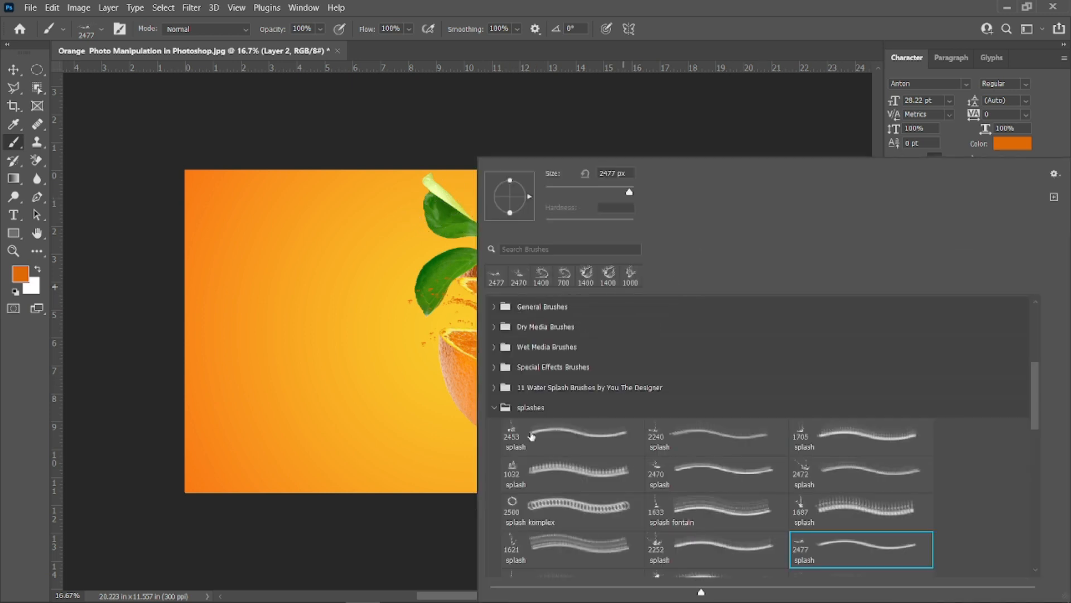
pyautogui.click(538, 409)
pyautogui.doubleClick(573, 562)
pyautogui.press(']')
pyautogui.press(']')
pyautogui.press(']')
pyautogui.press(']')
pyautogui.press(']')
pyautogui.press(']')
pyautogui.press(']')
pyautogui.press(']')
pyautogui.press(']')
pyautogui.press(']')
pyautogui.press(']')
pyautogui.click(564, 310)
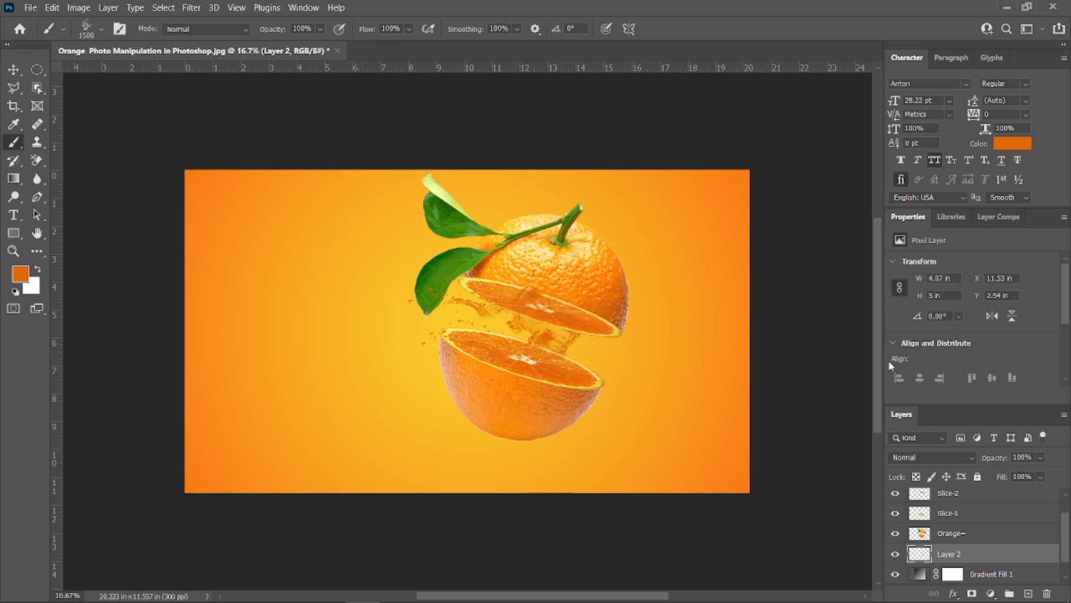
pyautogui.click(636, 220)
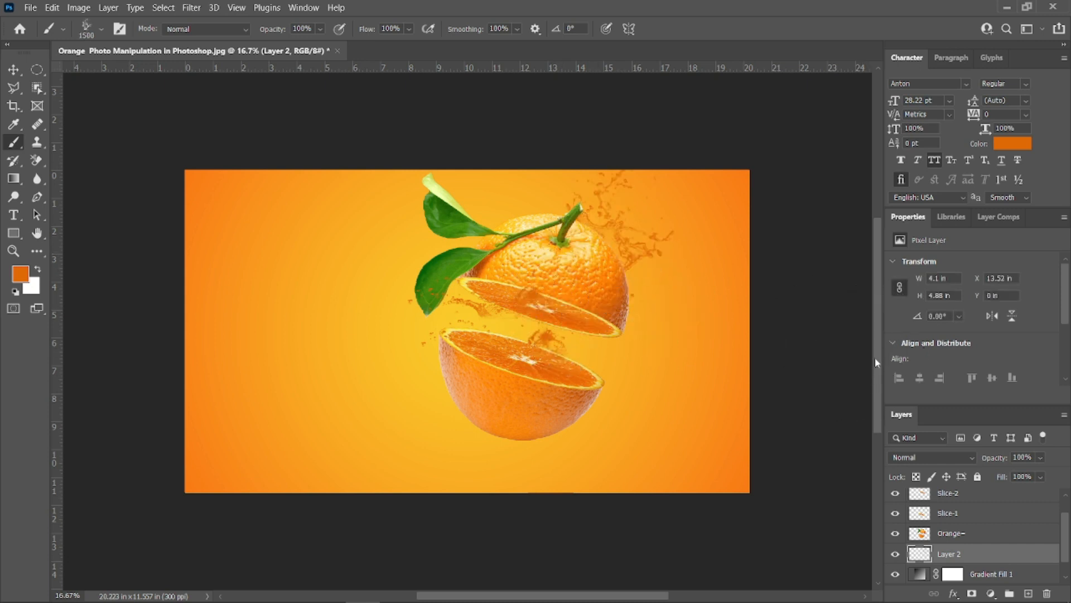
# Choose the 368 px ist2_9379003-blue-water-splash.jpg brush from the Water Splash group and enlarge it to 1900 px.
pyautogui.rightClick(859, 360)
pyautogui.click(659, 513)
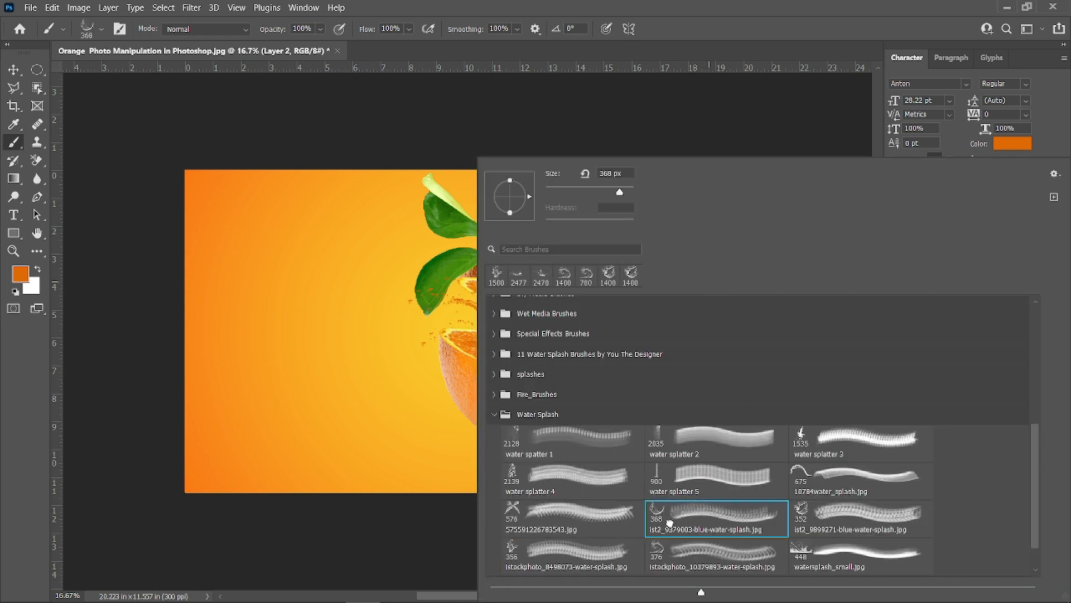
pyautogui.click(763, 9)
pyautogui.press(']')
pyautogui.press(']')
pyautogui.press(']')
pyautogui.press(']')
pyautogui.press(']')
pyautogui.press(']')
pyautogui.press(']')
pyautogui.press(']')
pyautogui.press(']')
pyautogui.press(']')
pyautogui.press(']')
pyautogui.press(']')
pyautogui.press(']')
pyautogui.press(']')
pyautogui.press(']')
# Rotate the splash brush to -17° and stamp a curved splash behind the left side of the lower orange half on Layer 2.
pyautogui.rightClick(548, 194)
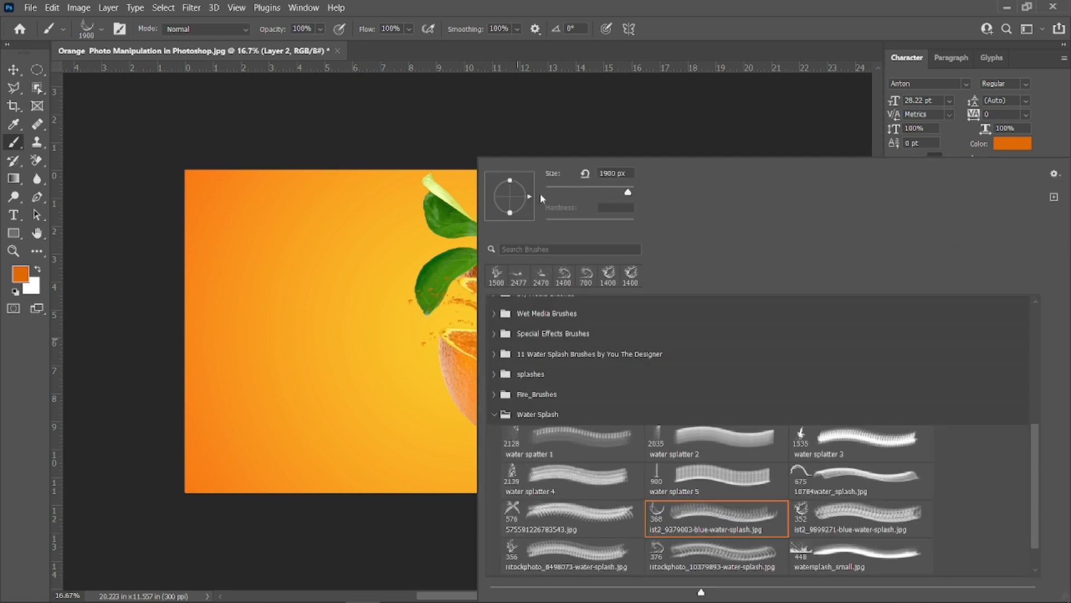
pyautogui.click(511, 43)
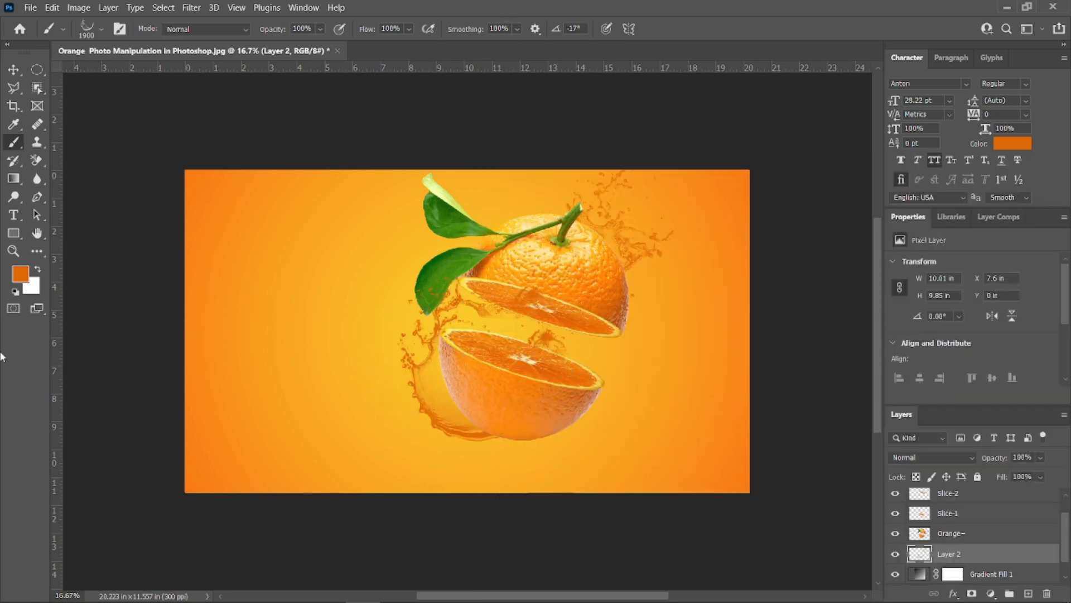
# Add a new top layer and stamp the recent 700 px splash brush, enlarged to 1000 px, over the right side of the lower half's cut face.
pyautogui.click(1028, 593)
pyautogui.rightClick(540, 330)
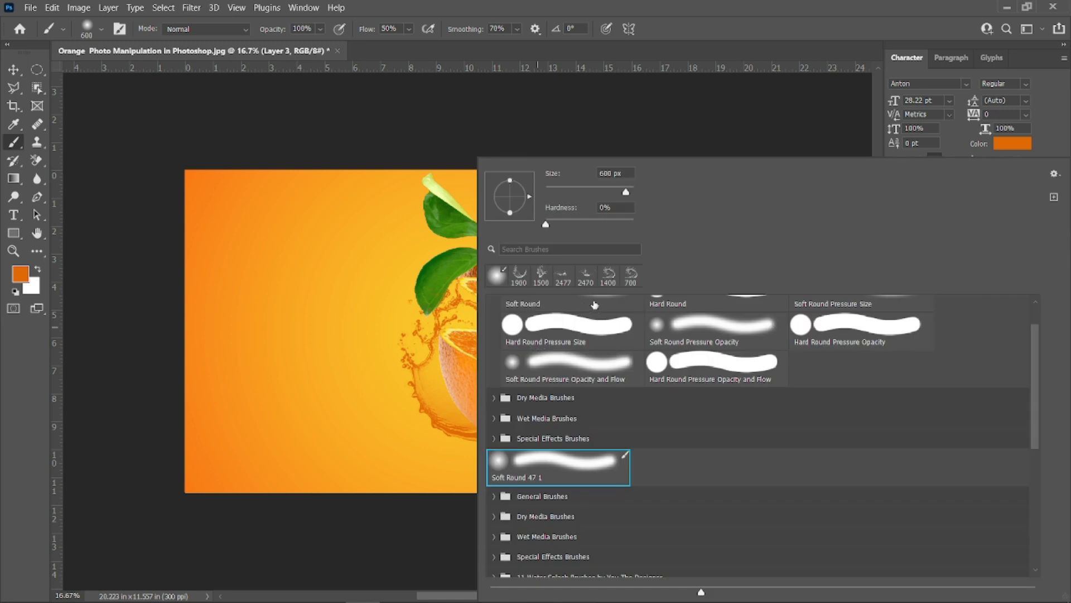
pyautogui.doubleClick(631, 276)
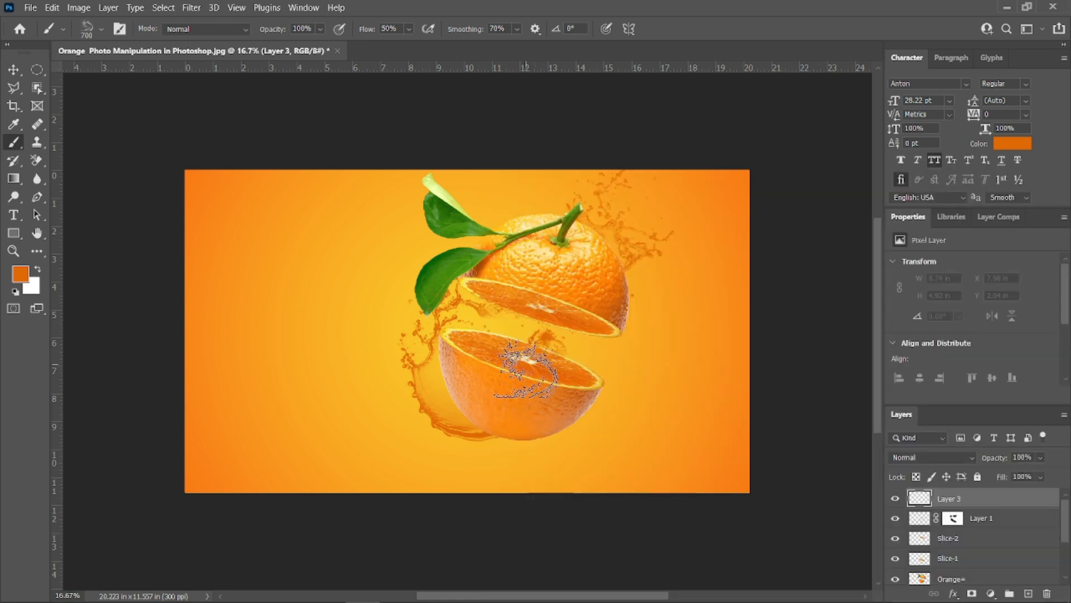
pyautogui.click(564, 357)
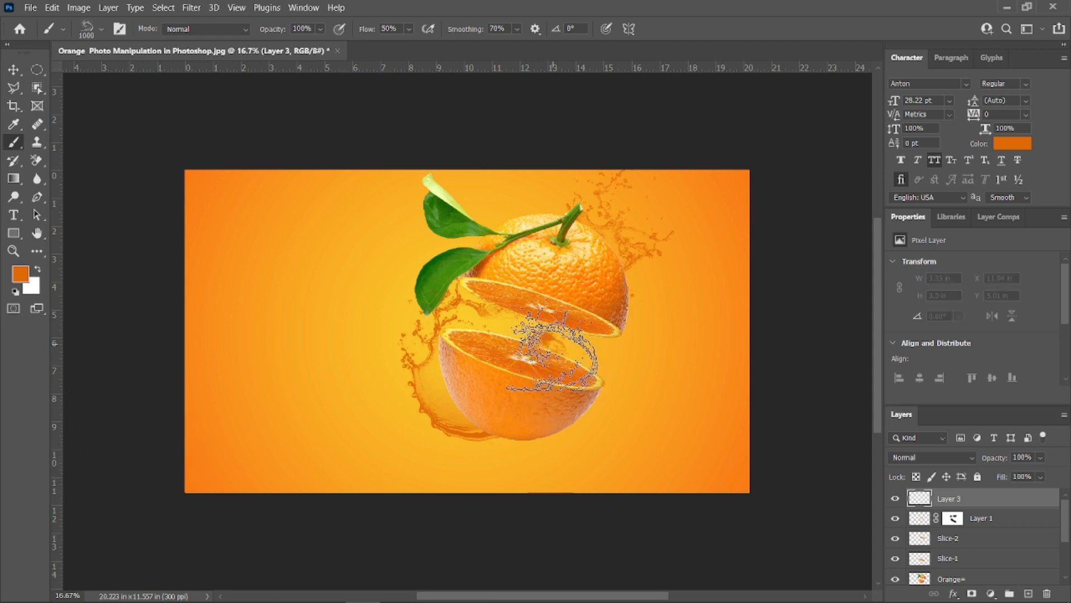
# Rotate the 1000 px splash brush to 82° and stamp a second splash over the left side of the lower half on Layer 3.
pyautogui.rightClick(486, 385)
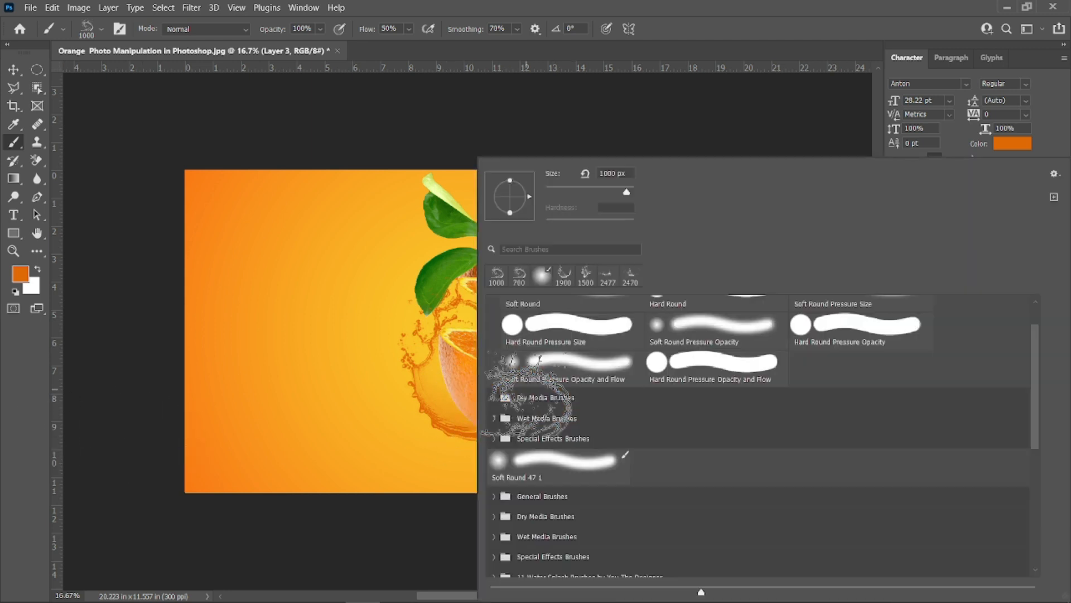
pyautogui.moveTo(500, 197); pyautogui.dragTo(510, 184)
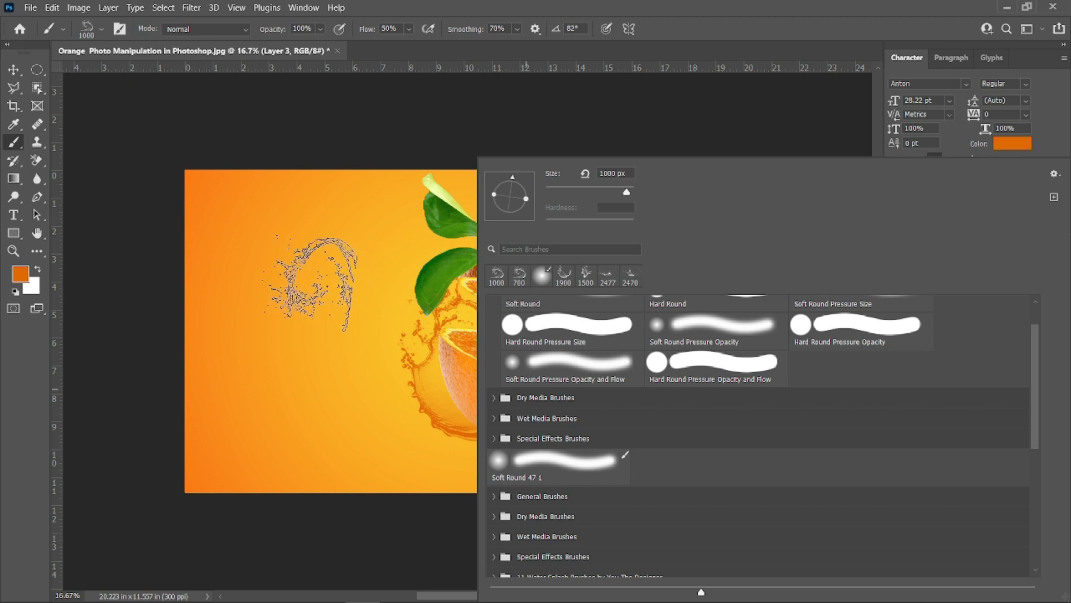
pyautogui.click(310, 290)
pyautogui.click(468, 350)
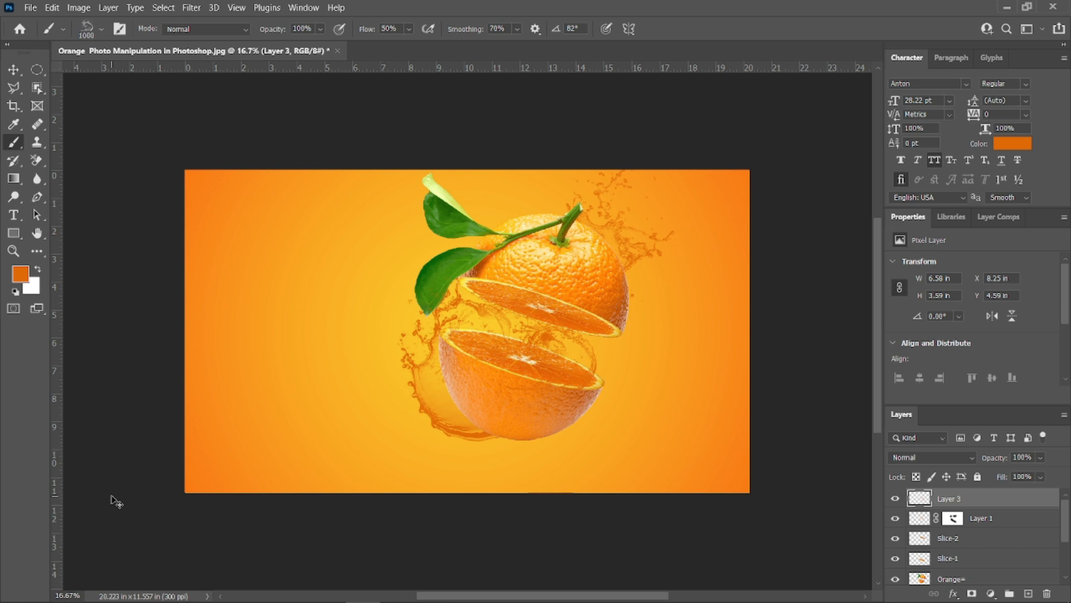
# Add a layer mask to Layer 3 and paint out excess splash over the lower orange half with a soft round black brush.
pyautogui.click(991, 593)
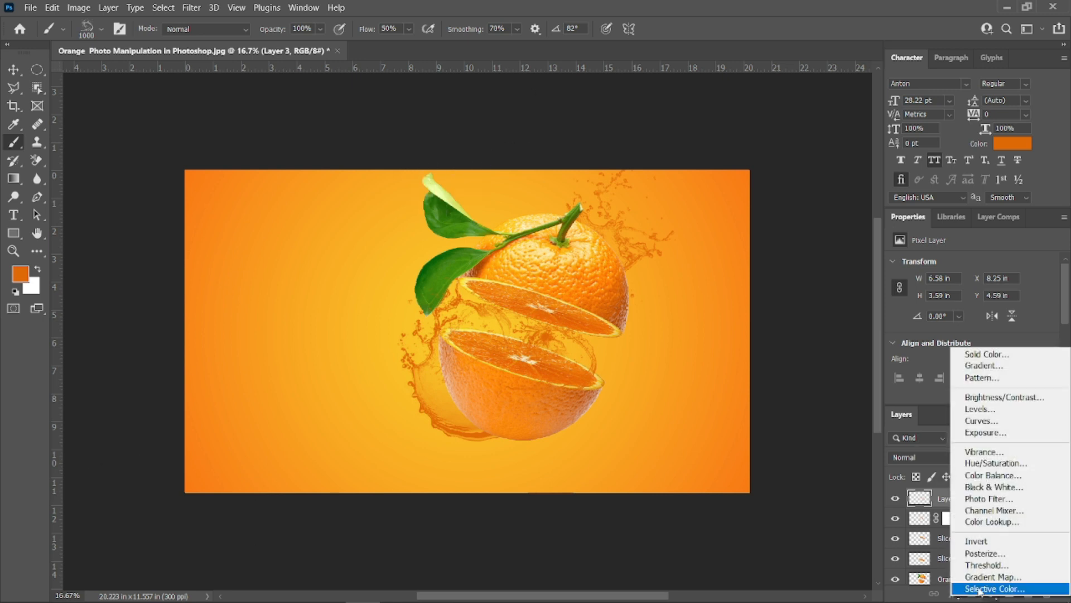
pyautogui.click(972, 593)
pyautogui.click(972, 593)
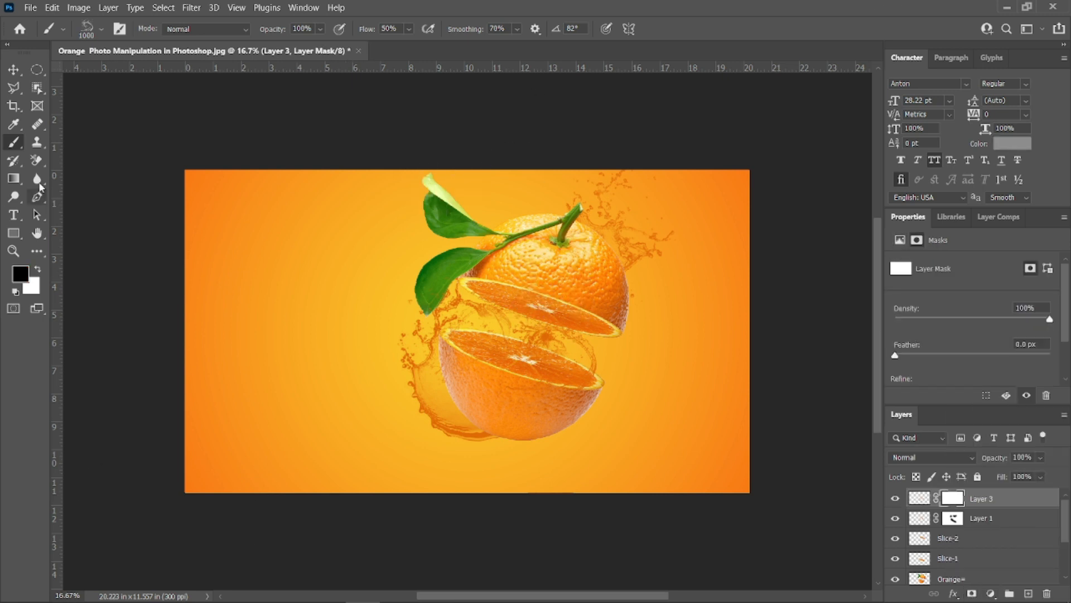
pyautogui.rightClick(505, 211)
pyautogui.doubleClick(560, 368)
# Place the pngegg orange slices image, scale it to about 134%, and position it beside the lower right of the bottom orange half.
pyautogui.click(31, 9)
pyautogui.click(67, 297)
pyautogui.click(401, 114)
pyautogui.click(748, 471)
pyautogui.moveTo(479, 329); pyautogui.dragTo(664, 411)
pyautogui.moveTo(708, 454); pyautogui.dragTo(748, 465)
pyautogui.moveTo(677, 459); pyautogui.dragTo(651, 448)
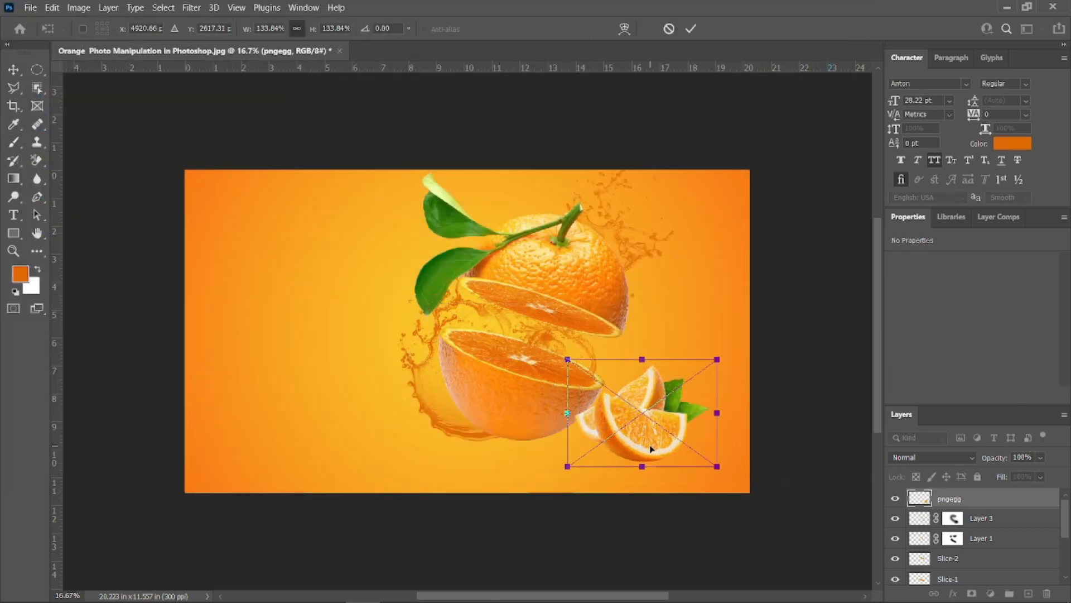
pyautogui.press('Return')
pyautogui.rightClick(959, 499)
pyautogui.click(808, 260)
# Add a new layer below the slices and stamp a flattened soft black shadow under the lower orange half with a 1300 px brush.
pyautogui.hotkey('ctrl', 'shift', 'alt', 'n')
pyautogui.moveTo(948, 498); pyautogui.dragTo(954, 519)
pyautogui.press('b')
pyautogui.rightClick(481, 201)
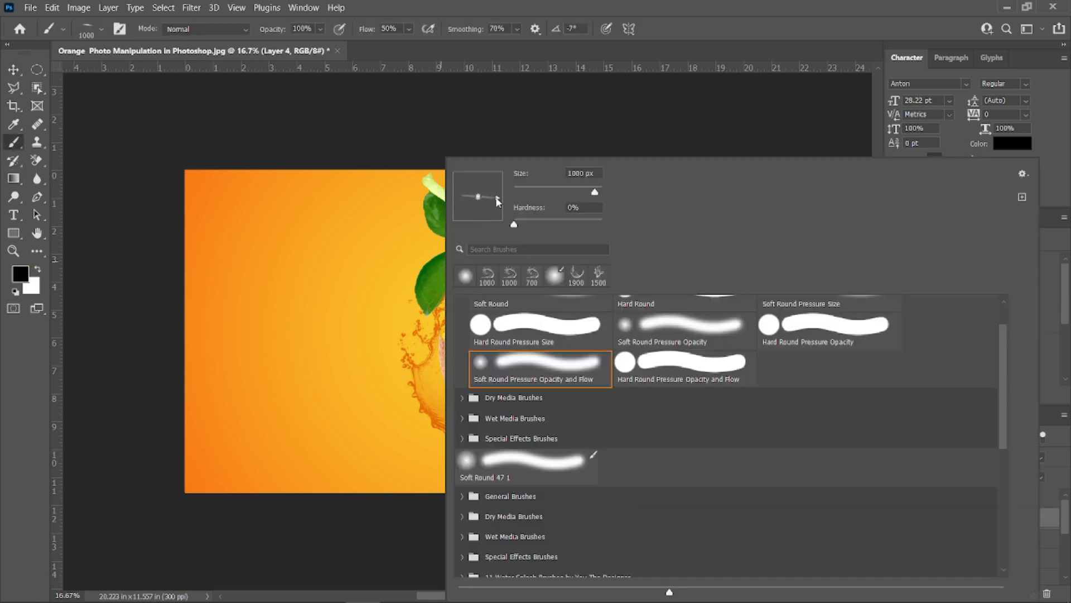
pyautogui.moveTo(456, 200); pyautogui.dragTo(456, 197)
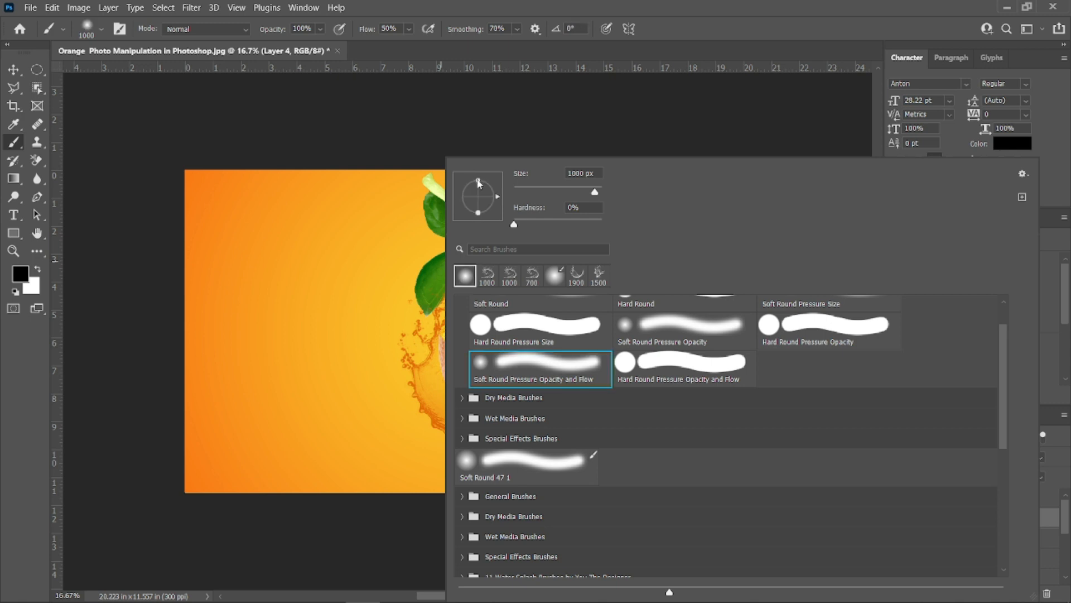
pyautogui.press('Return')
pyautogui.click(511, 449)
# Move the shadow layer directly above Gradient Fill 1, scale the shadow to about 112%, and set its blend mode to Color Burn.
pyautogui.scroll(-3, 976, 535)
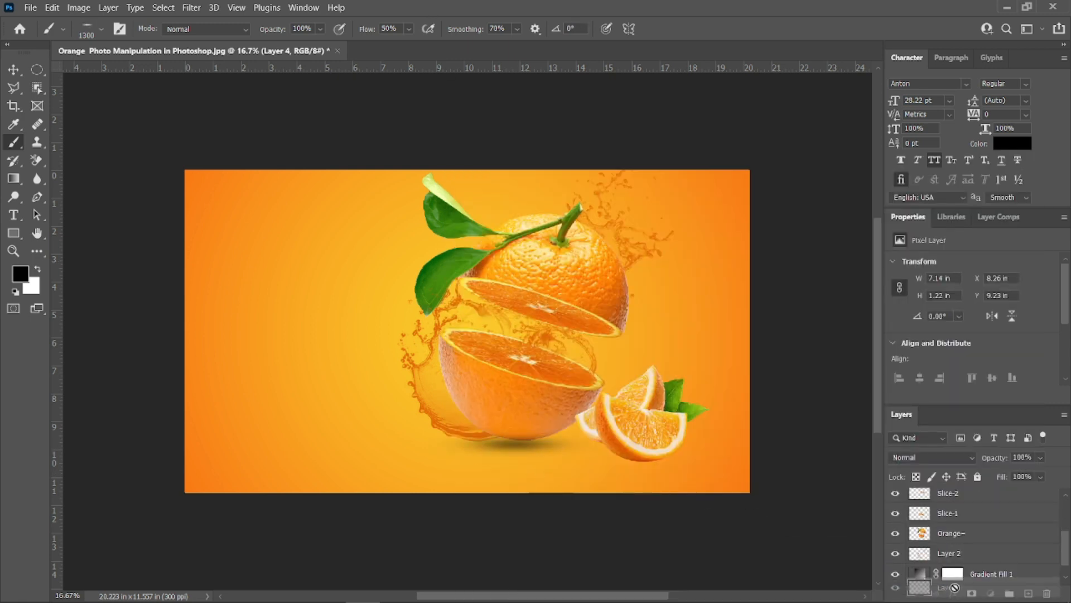
pyautogui.press('v')
pyautogui.moveTo(614, 461); pyautogui.dragTo(639, 465)
pyautogui.moveTo(563, 440); pyautogui.dragTo(556, 437)
pyautogui.click(915, 457)
pyautogui.click(905, 314)
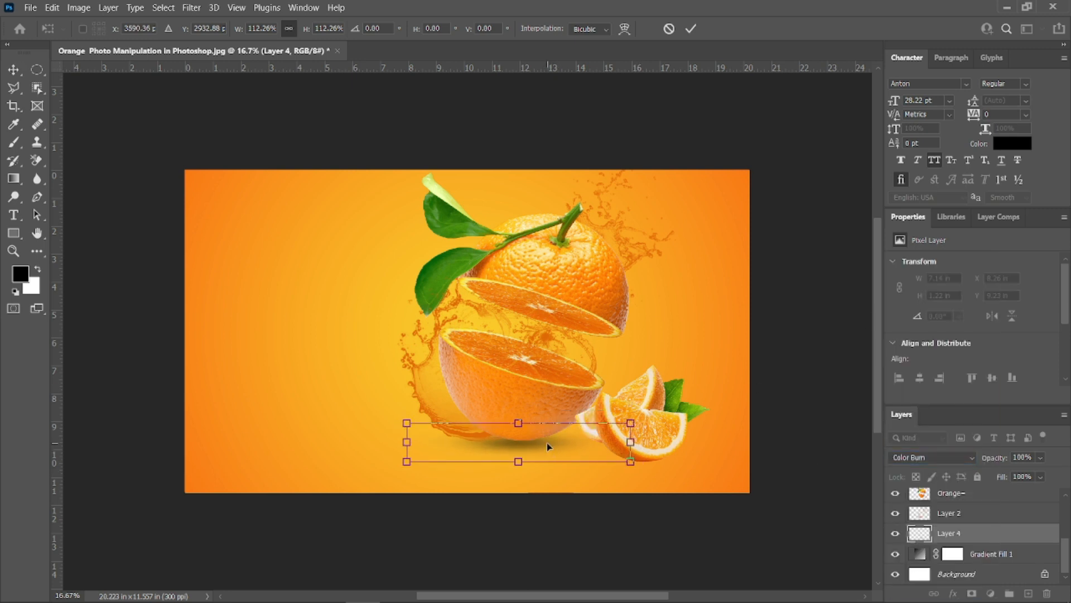
pyautogui.press('Return')
# Duplicate the shadow beneath the orange slices and scale the copy down to about 6.49 in wide.
pyautogui.moveTo(524, 446); pyautogui.dragTo(627, 466)
pyautogui.moveTo(737, 442); pyautogui.dragTo(673, 460)
pyautogui.press('Return')
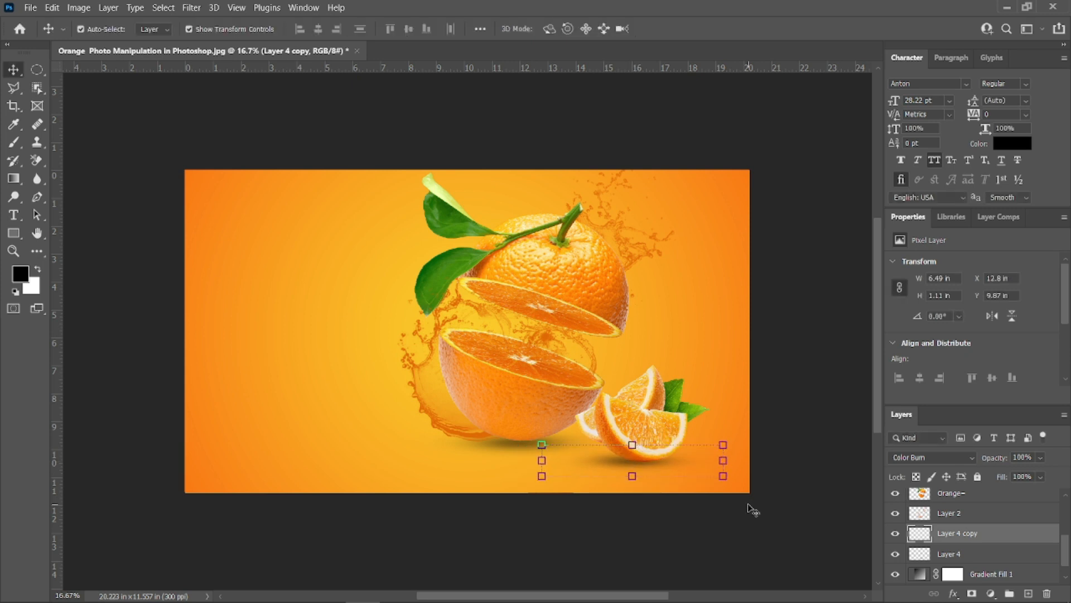